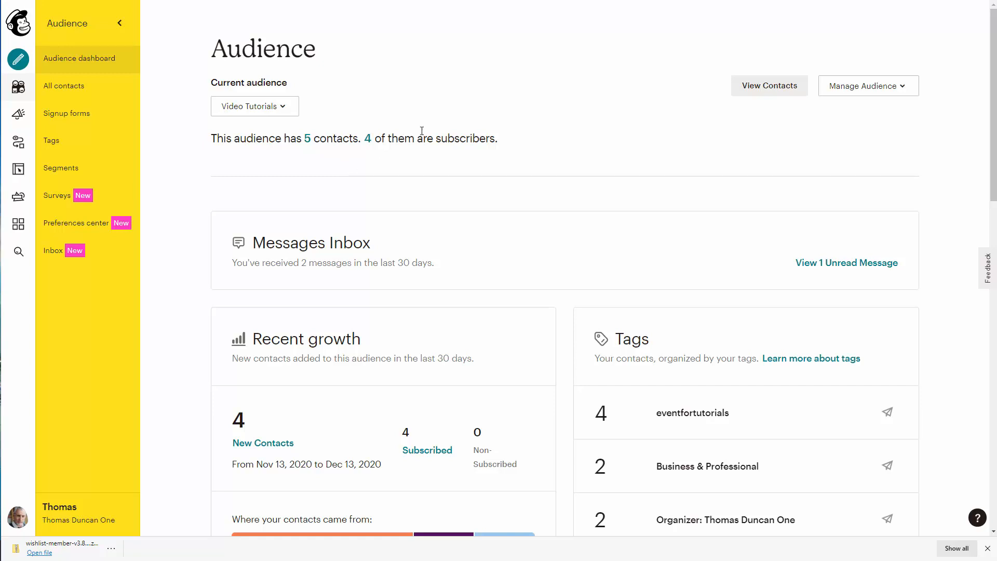
# Review the Video Tutorials audience's name and campaign defaults, then go to its Signup forms.
pyautogui.click(859, 95)
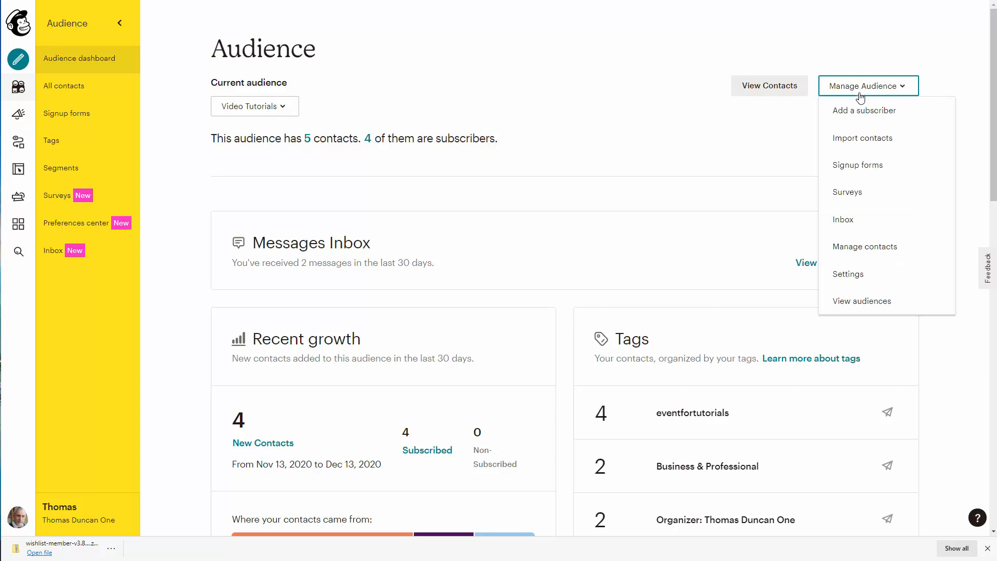
pyautogui.click(850, 274)
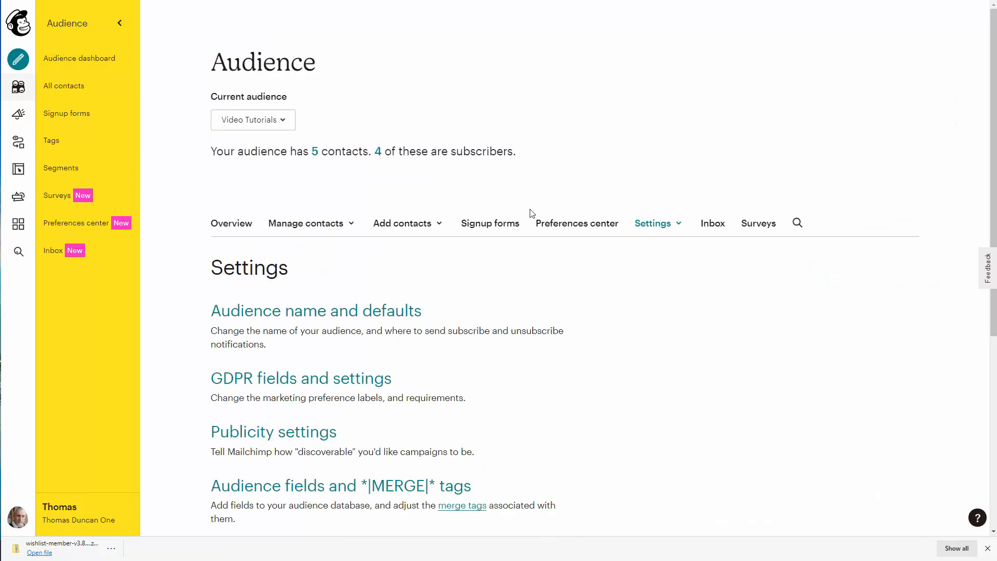
pyautogui.click(379, 311)
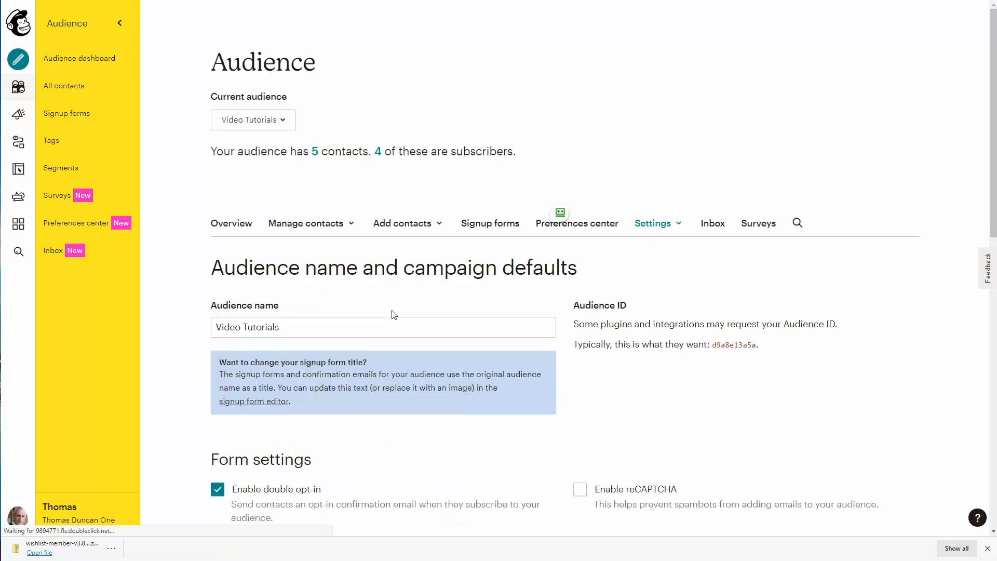
pyautogui.scroll(-6, 393, 314)
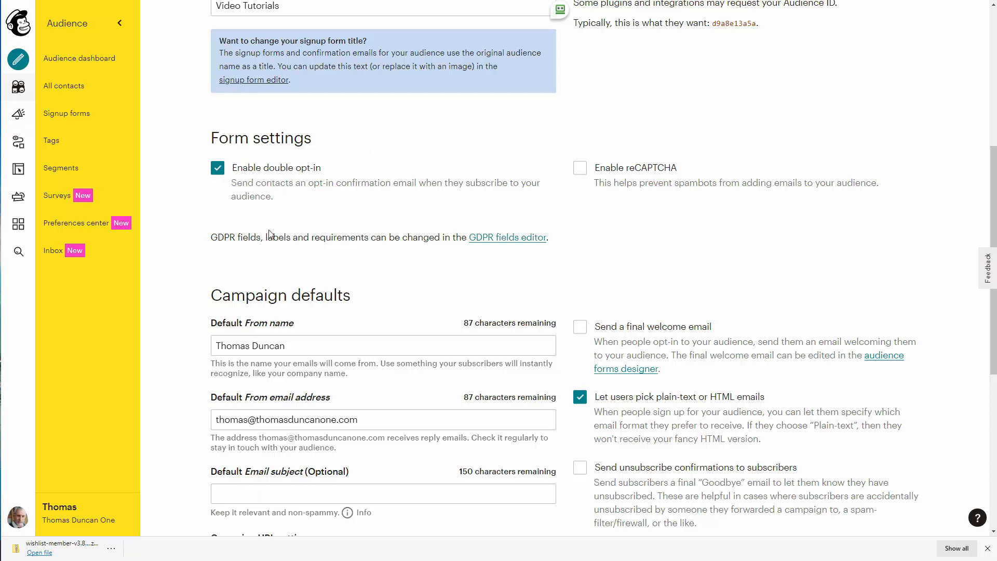
pyautogui.scroll(2, 283, 234)
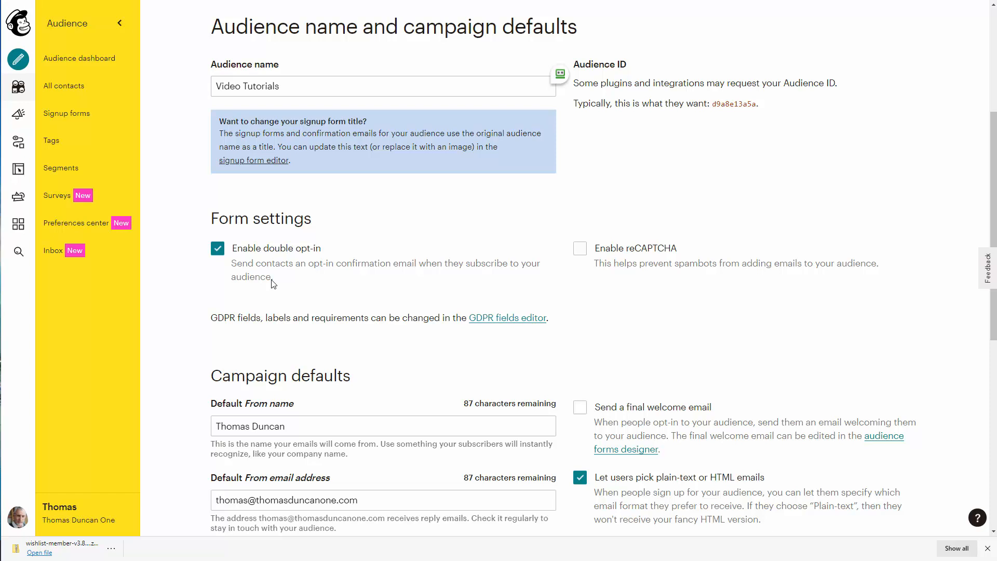
pyautogui.click(86, 115)
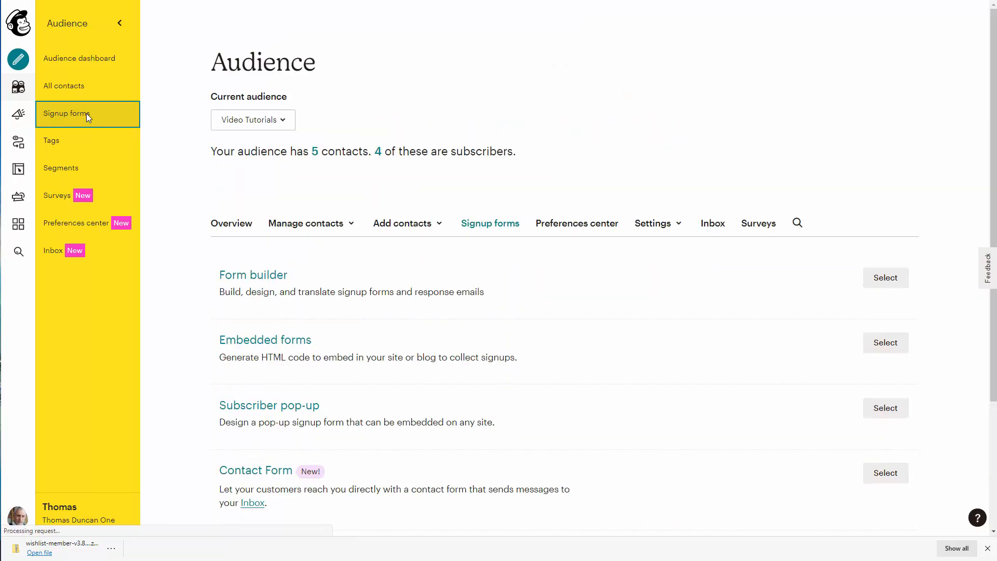
# Show the Confirmation thank you page in the form builder and look over its redirect option.
pyautogui.click(253, 276)
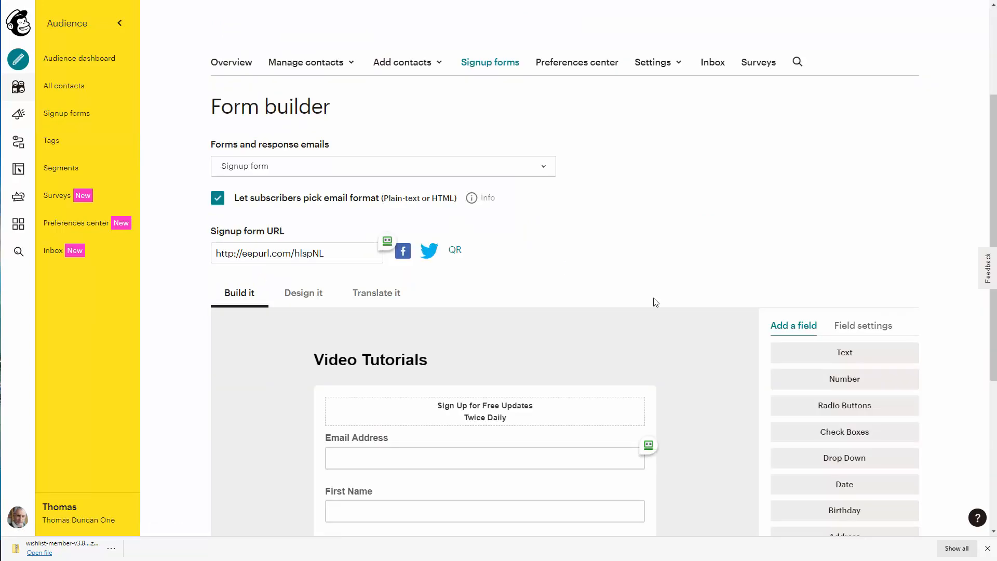
pyautogui.click(548, 173)
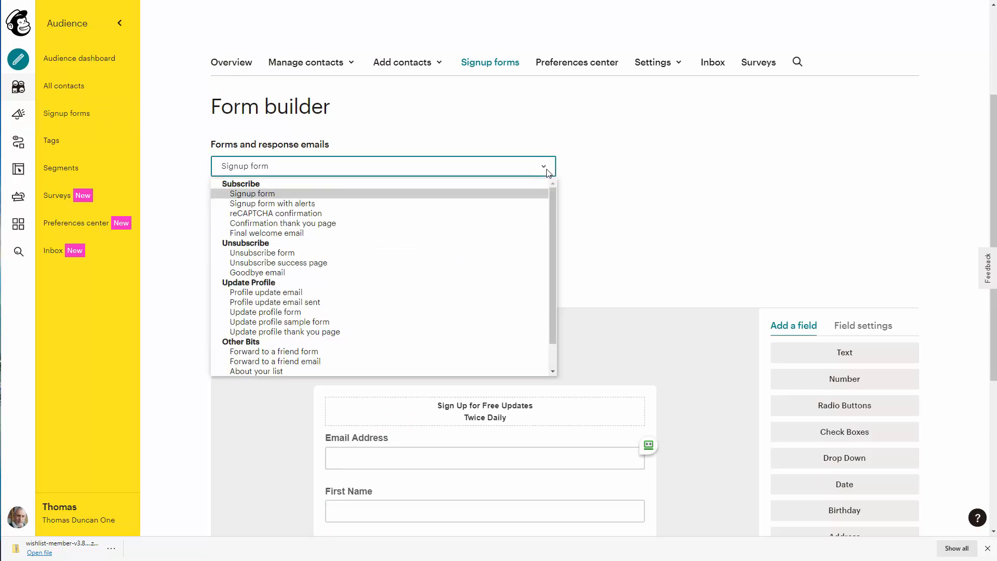
pyautogui.click(439, 220)
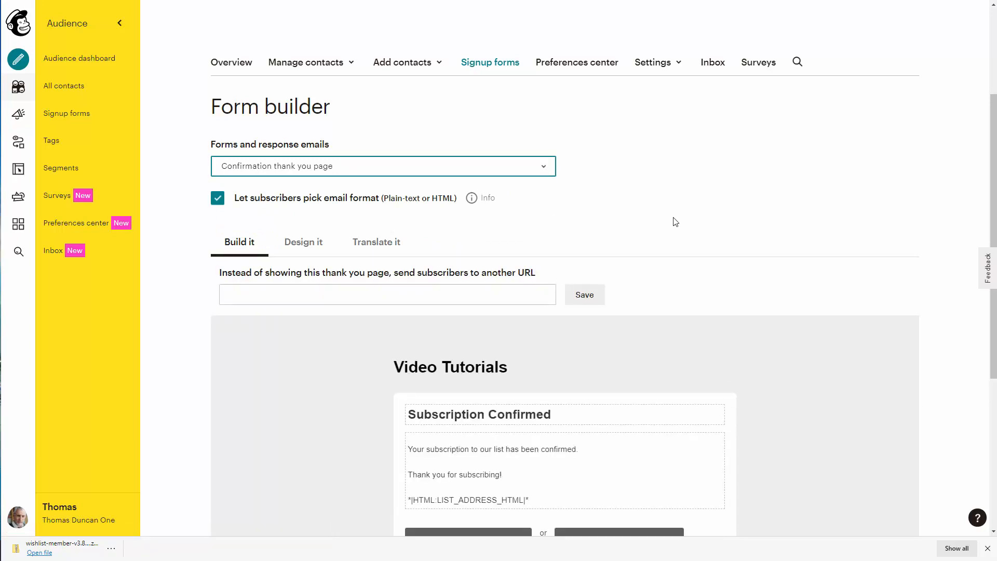
pyautogui.scroll(-3, 675, 221)
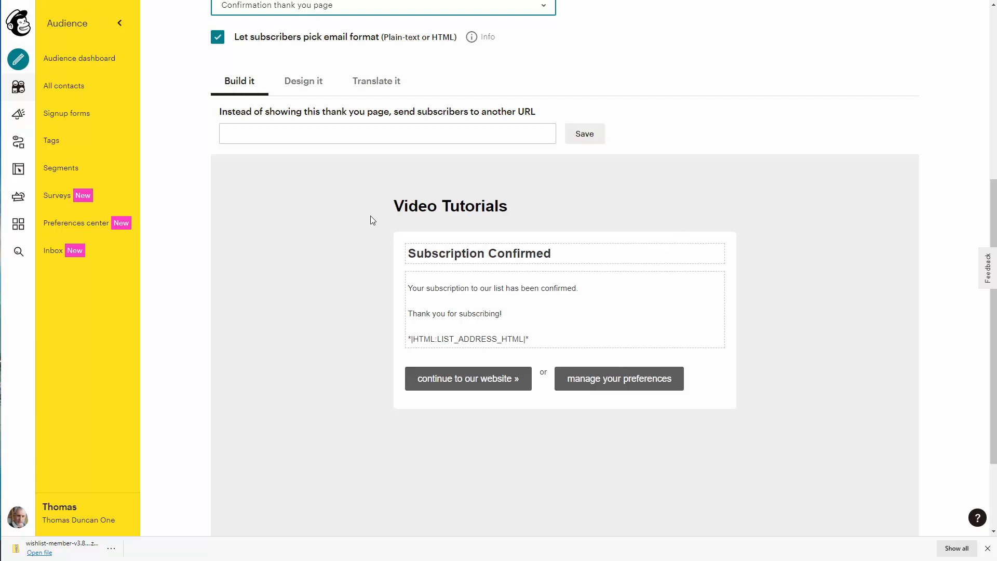
pyautogui.scroll(2, 378, 241)
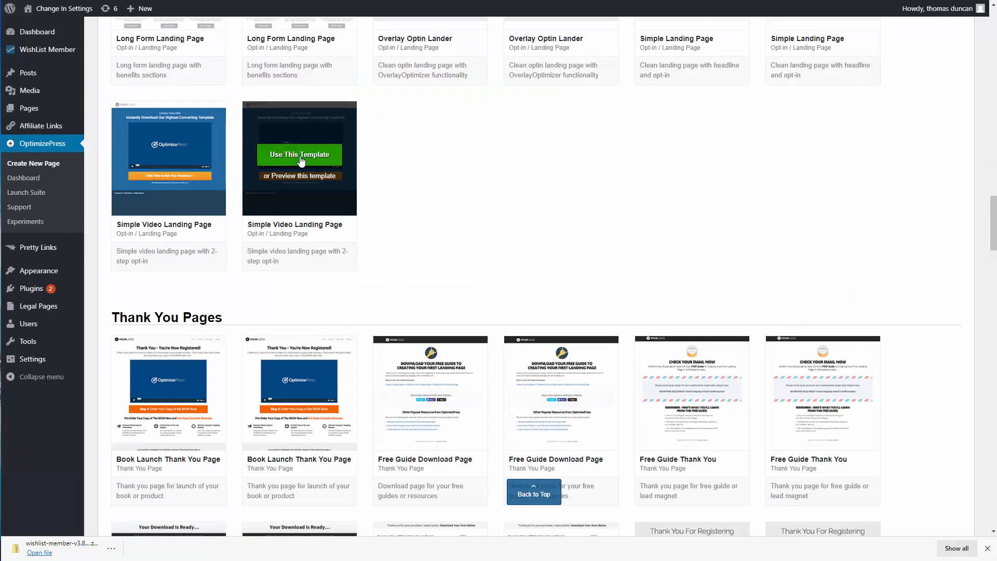
# Copy the Sales Page's View link from the WordPress All Pages list.
pyautogui.click(300, 161)
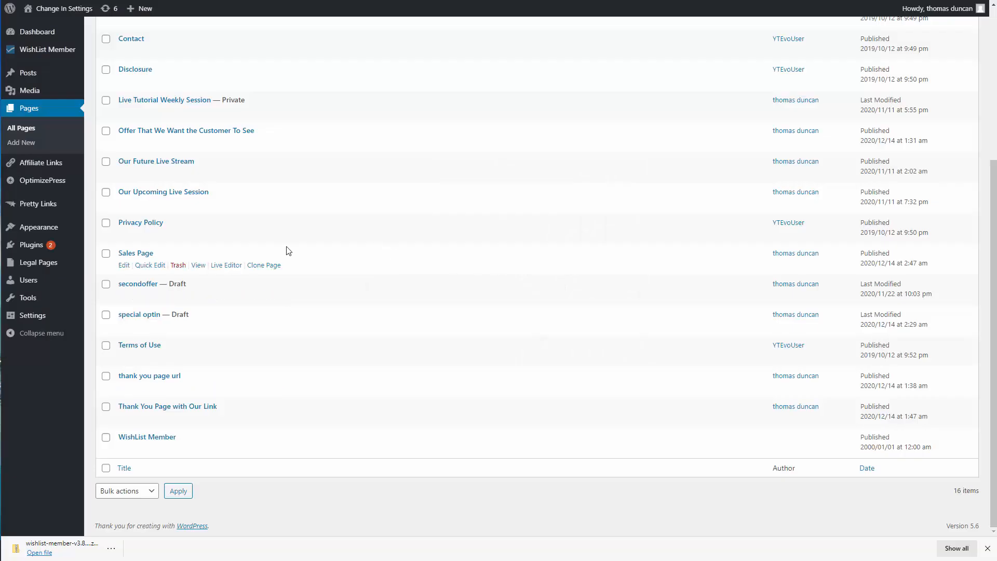
pyautogui.rightClick(198, 265)
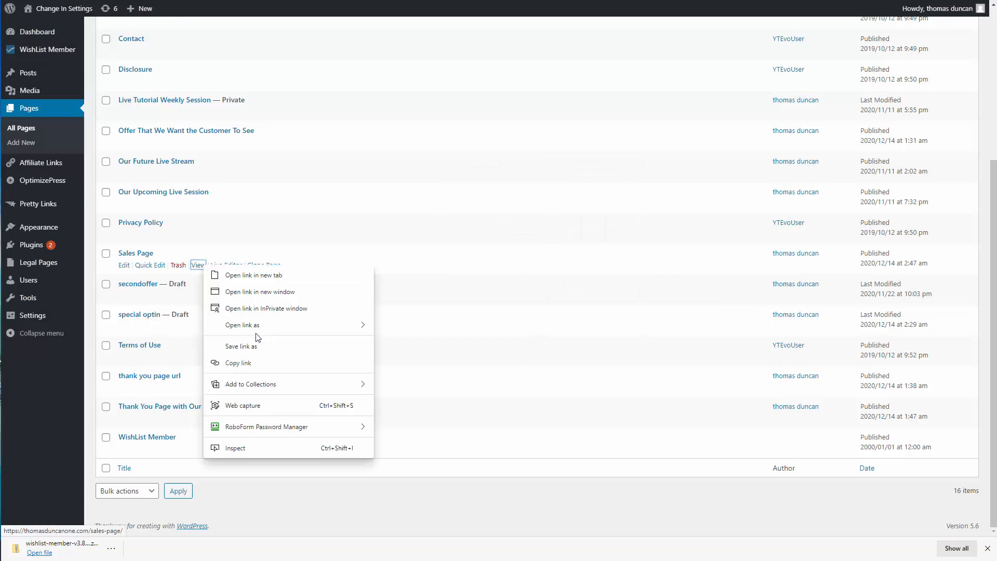
pyautogui.click(257, 362)
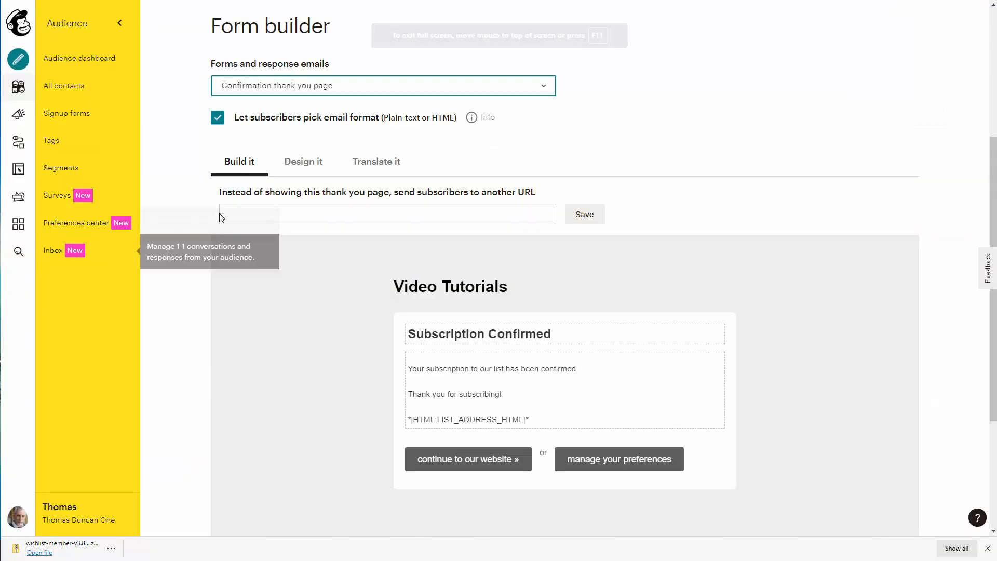
# Redirect the Confirmation thank you page to the copied Sales Page URL and save.
pyautogui.click(244, 220)
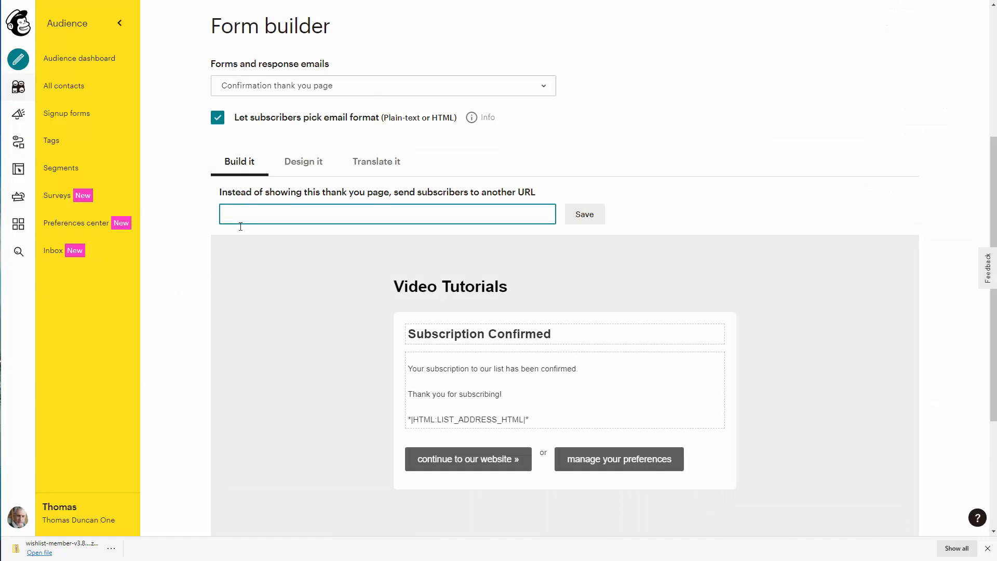
pyautogui.write('https://thomasduncanone.com/sales-page/')
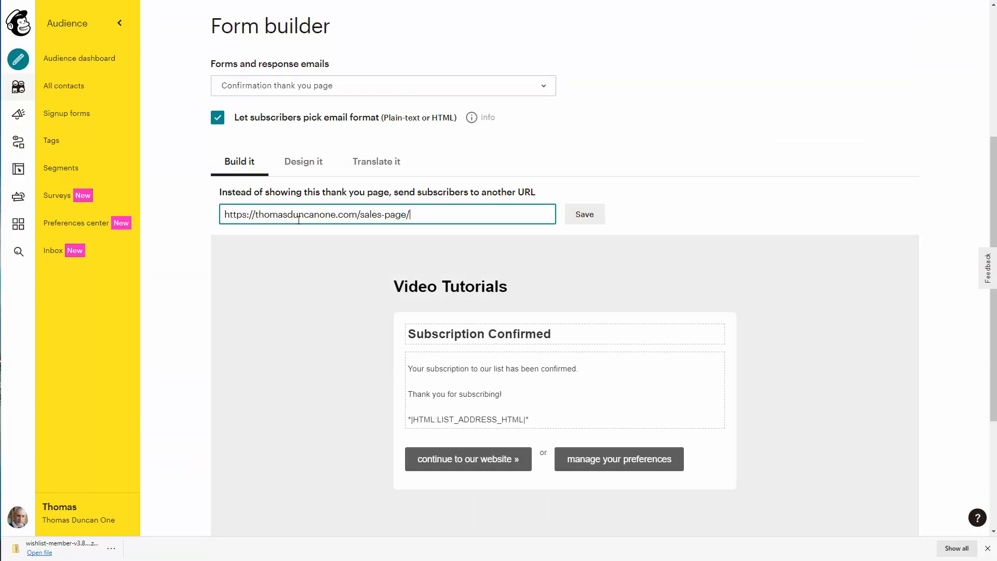
pyautogui.click(595, 221)
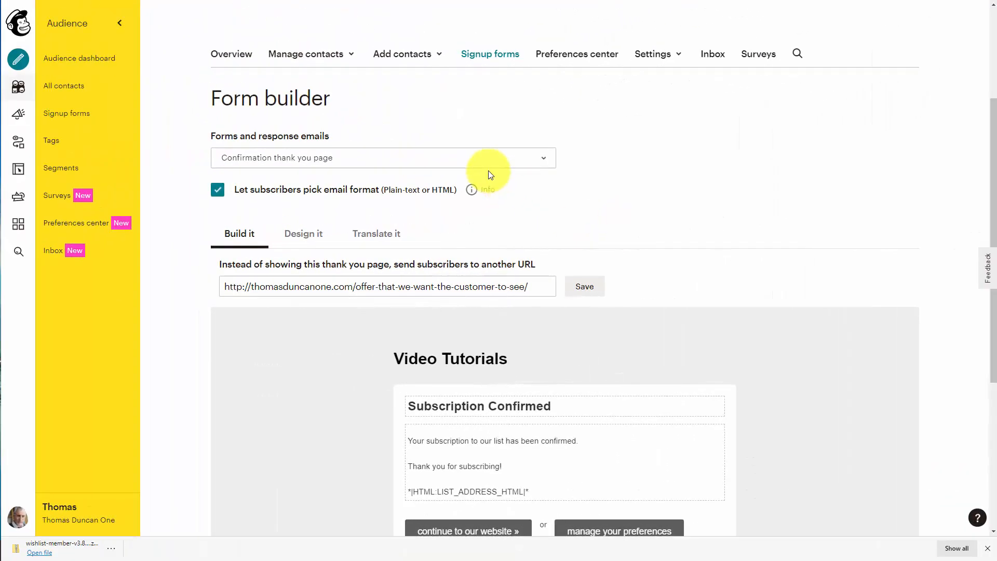
pyautogui.click(487, 165)
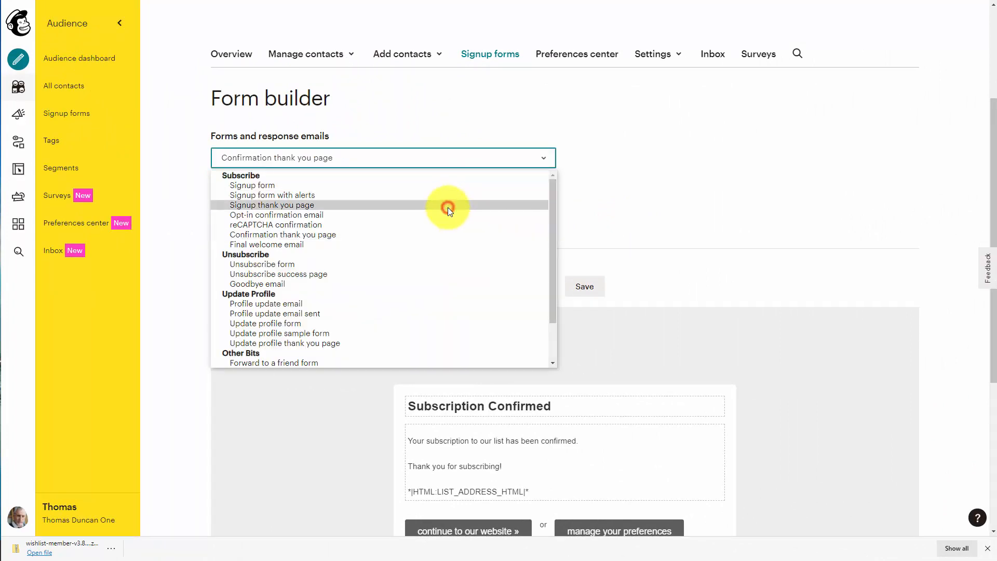
# Switch the form builder to the Signup thank you page and scroll to its Almost finished message.
pyautogui.click(448, 207)
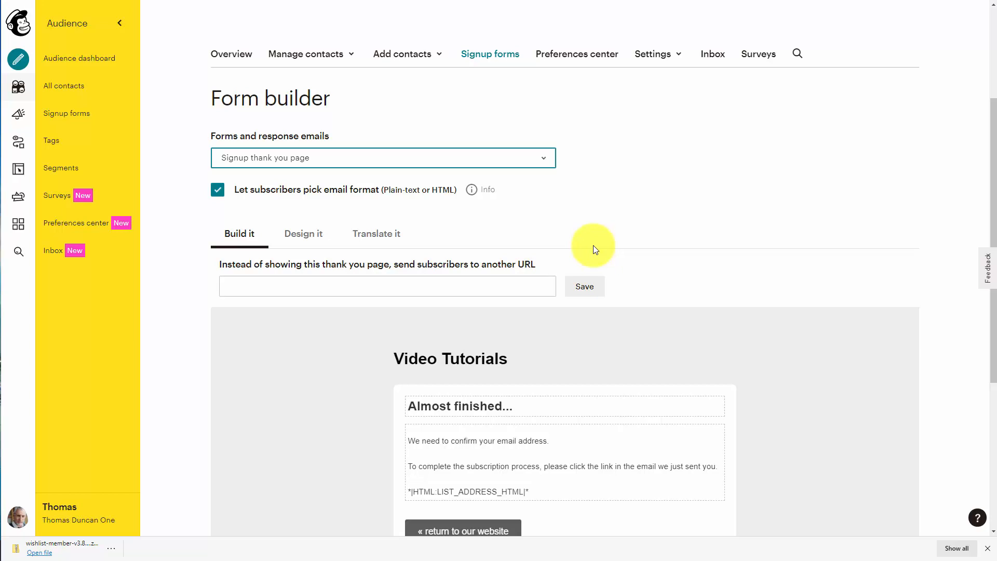
pyautogui.scroll(-2, 593, 245)
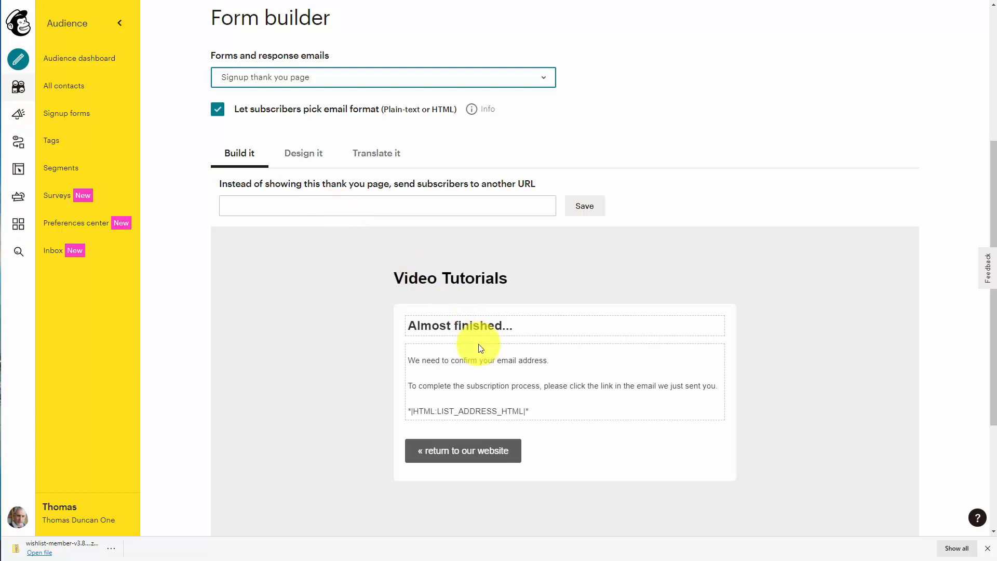
pyautogui.moveTo(441, 369)
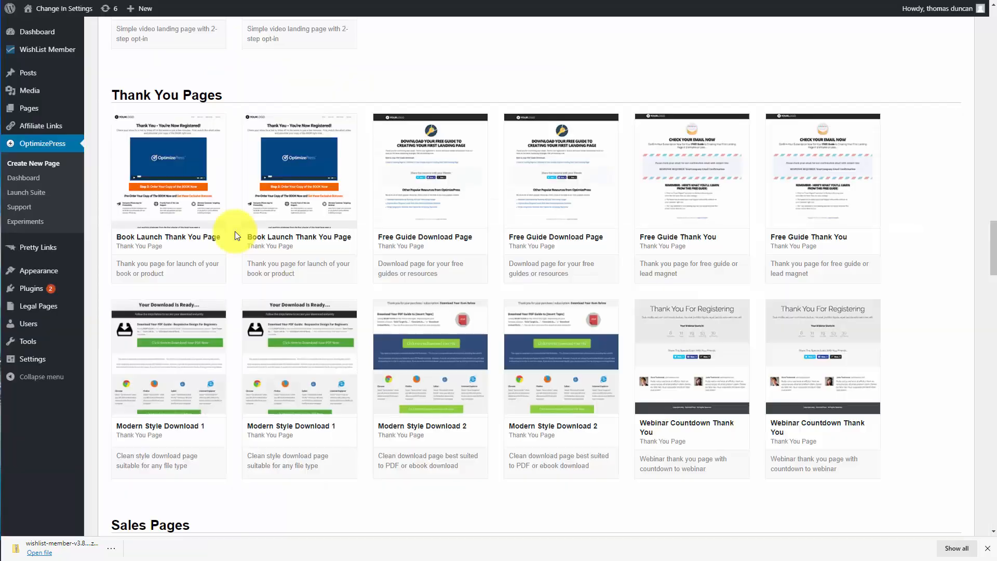
# Start a new OptimizePress page from the Free Guide Thank You template.
pyautogui.moveTo(435, 320)
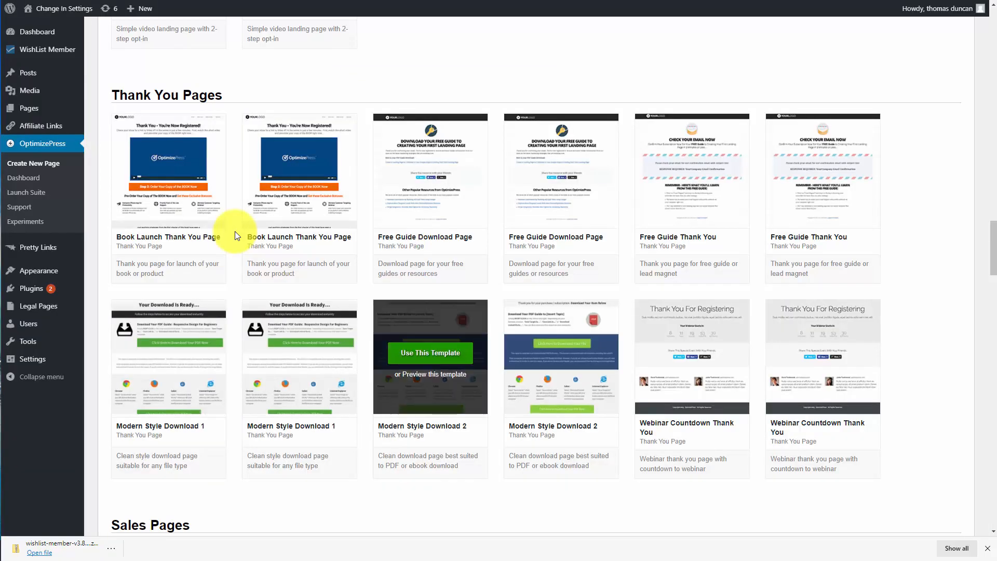
pyautogui.moveTo(383, 213)
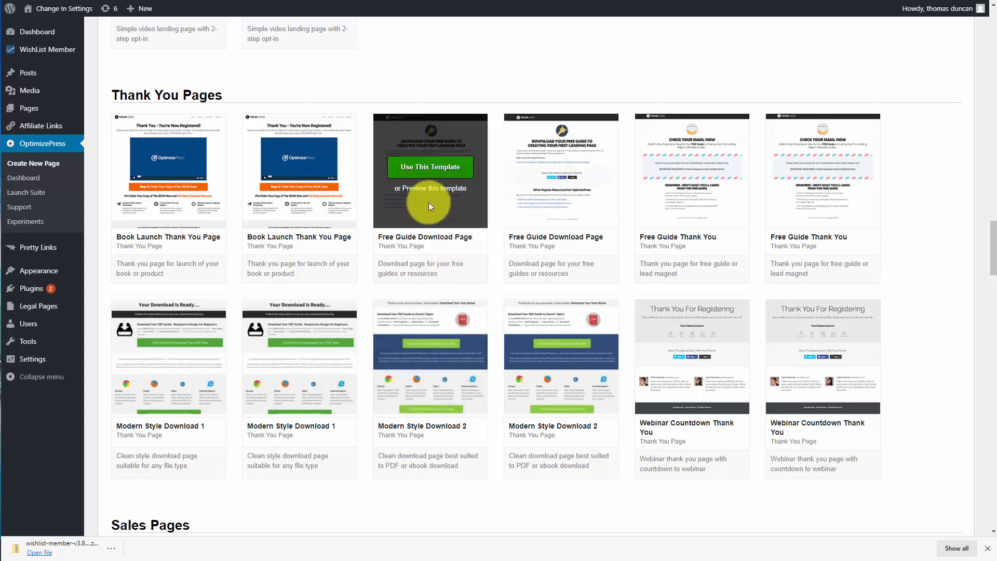
pyautogui.moveTo(570, 219)
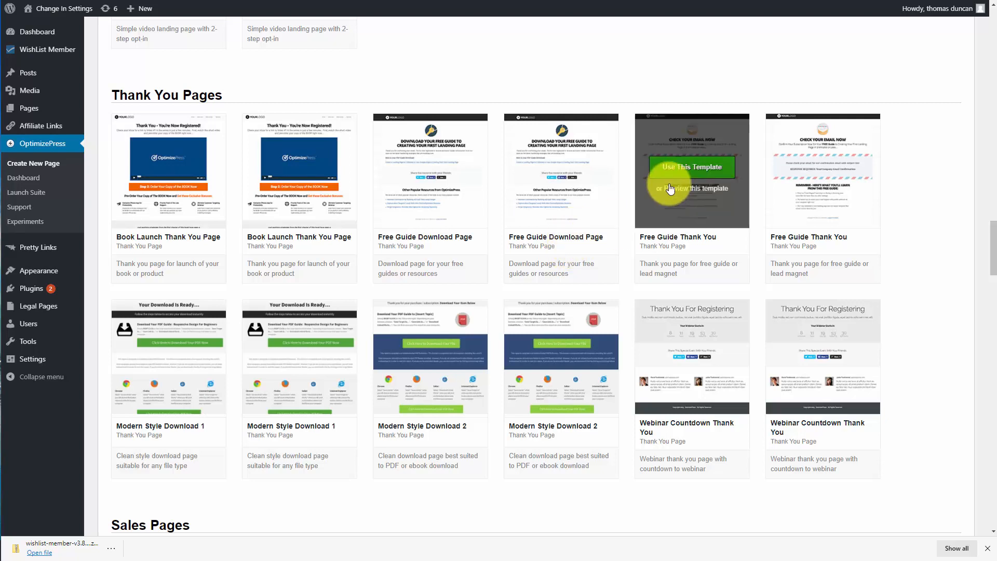
pyautogui.click(679, 172)
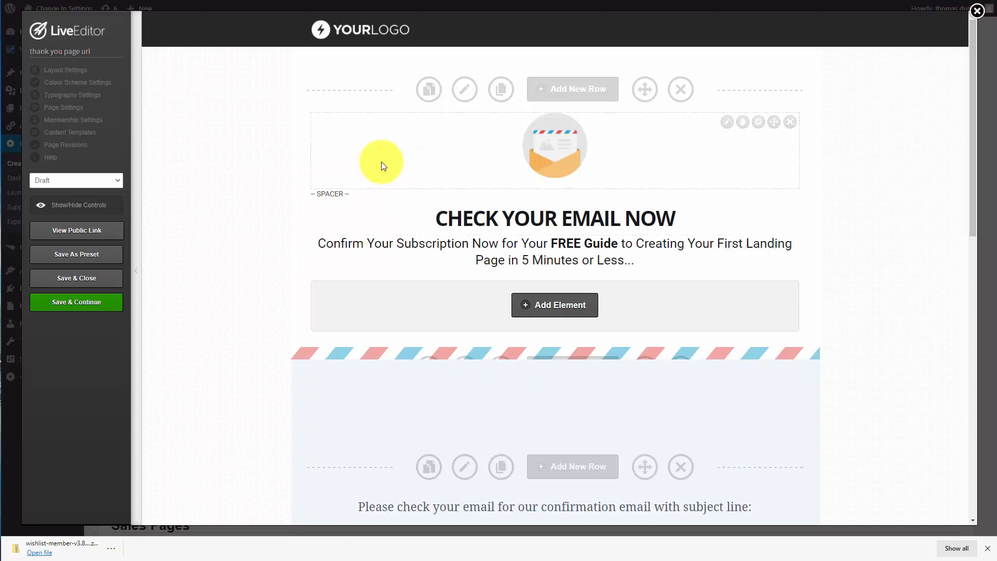
# Scroll through the new 'thank you page url' template in LiveEditor to review its content.
pyautogui.scroll(-3, 383, 165)
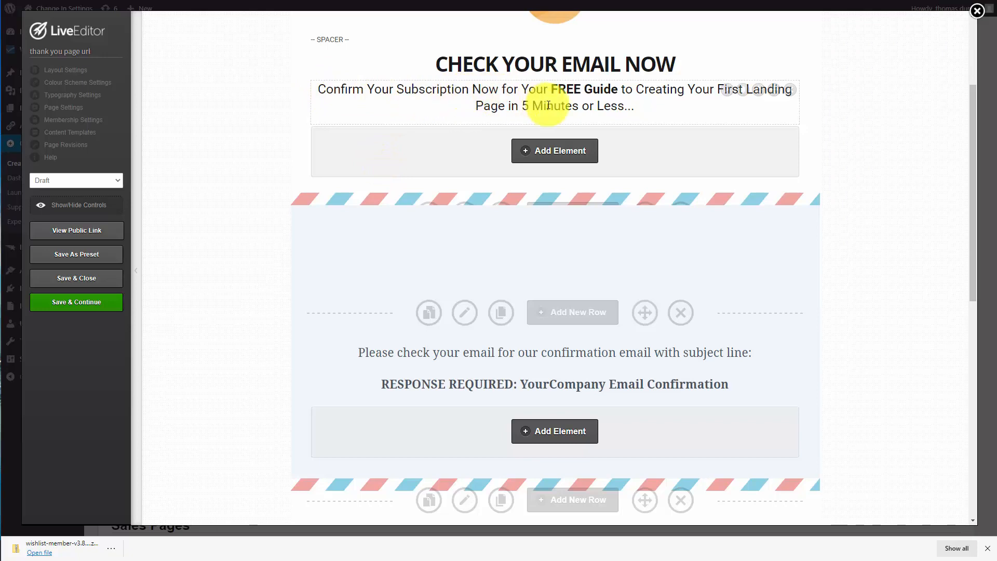
pyautogui.scroll(-1, 548, 105)
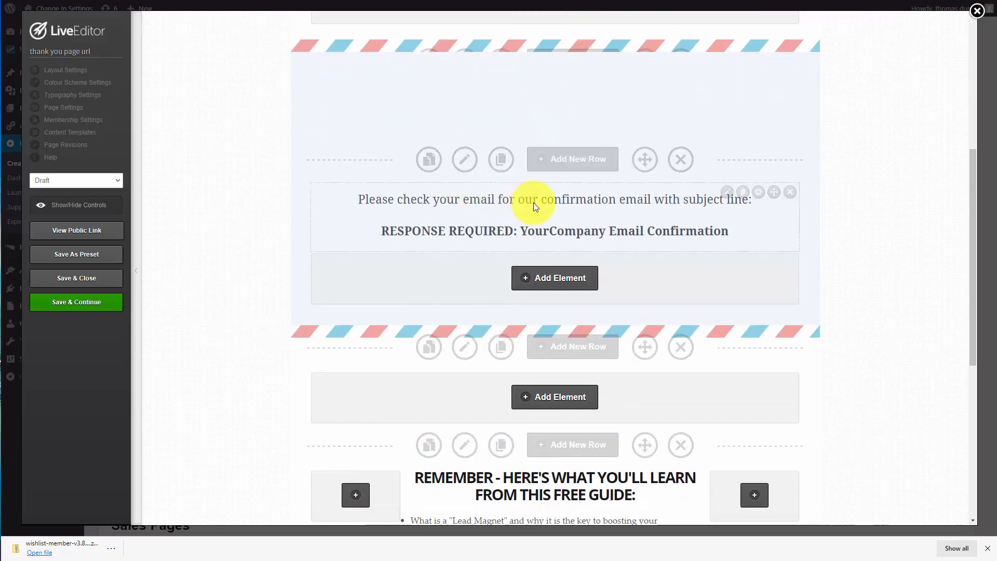
pyautogui.scroll(2, 534, 202)
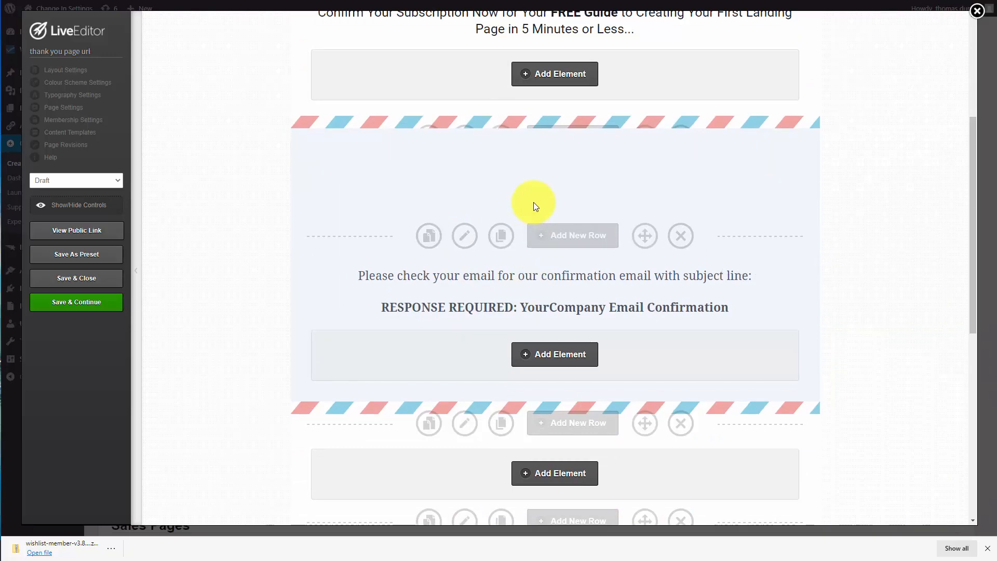
pyautogui.scroll(-6, 534, 204)
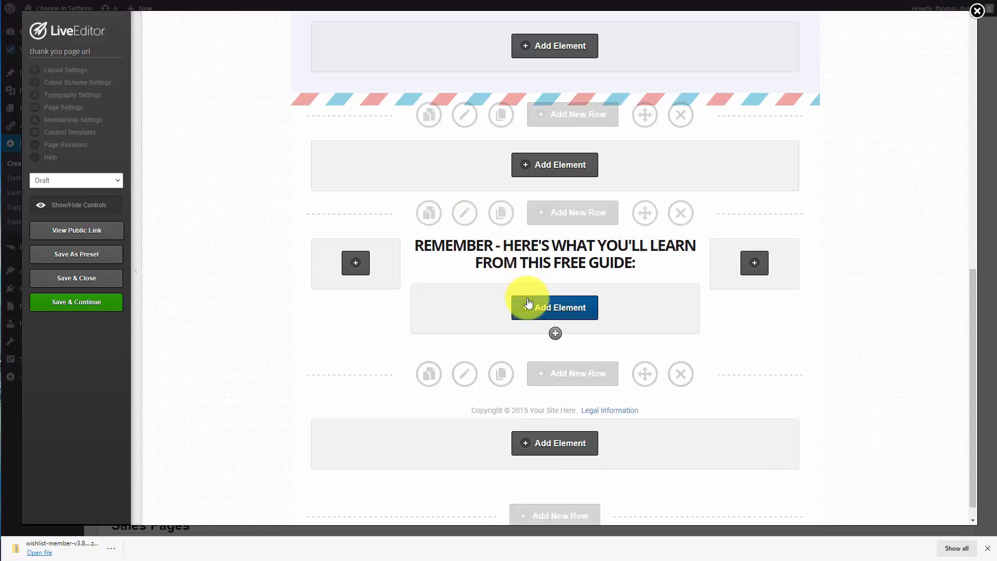
# Insert a 'Get Help with Your Problem' heading and delete the REMEMBER text element.
pyautogui.click(528, 303)
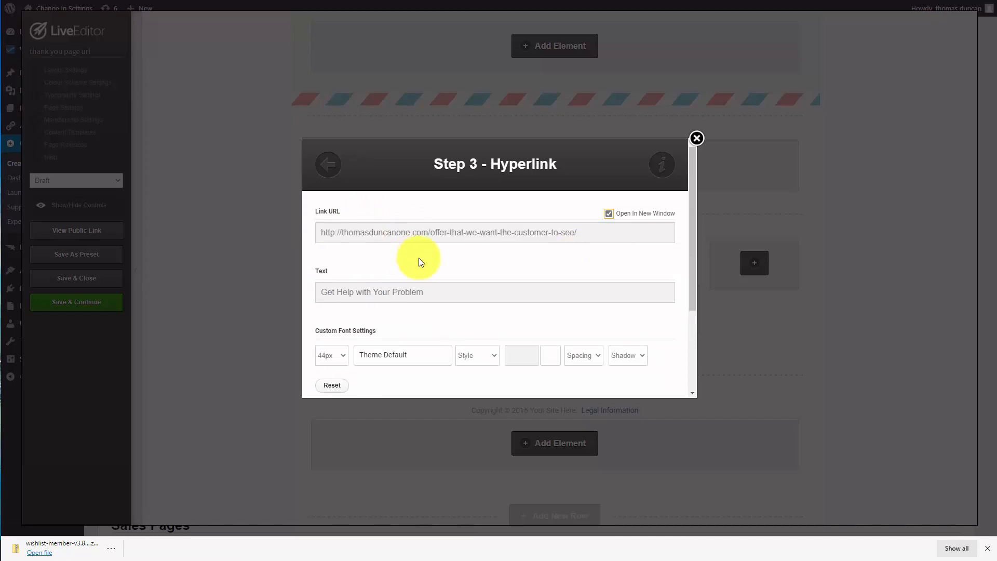
pyautogui.scroll(-3, 420, 262)
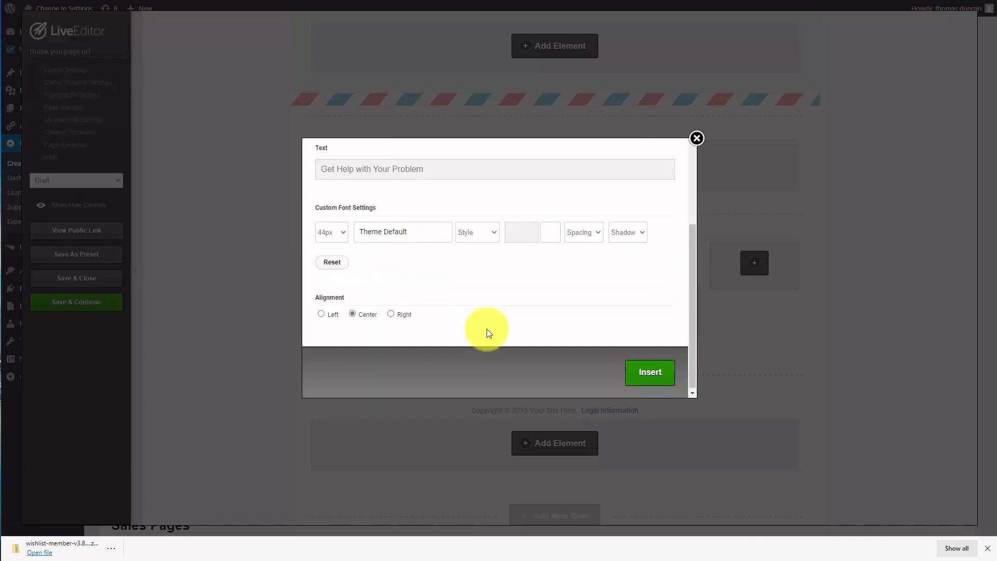
pyautogui.click(636, 371)
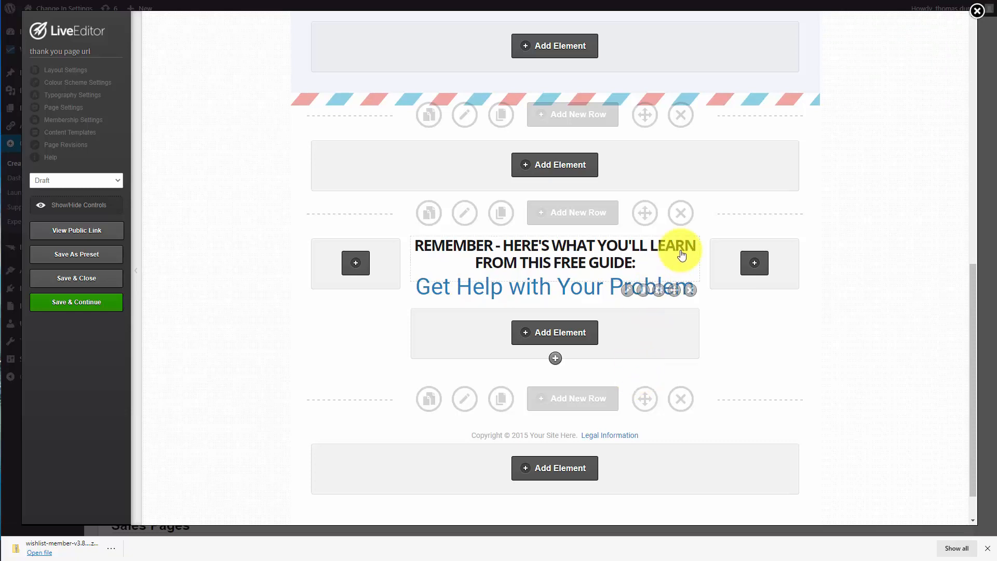
pyautogui.click(662, 206)
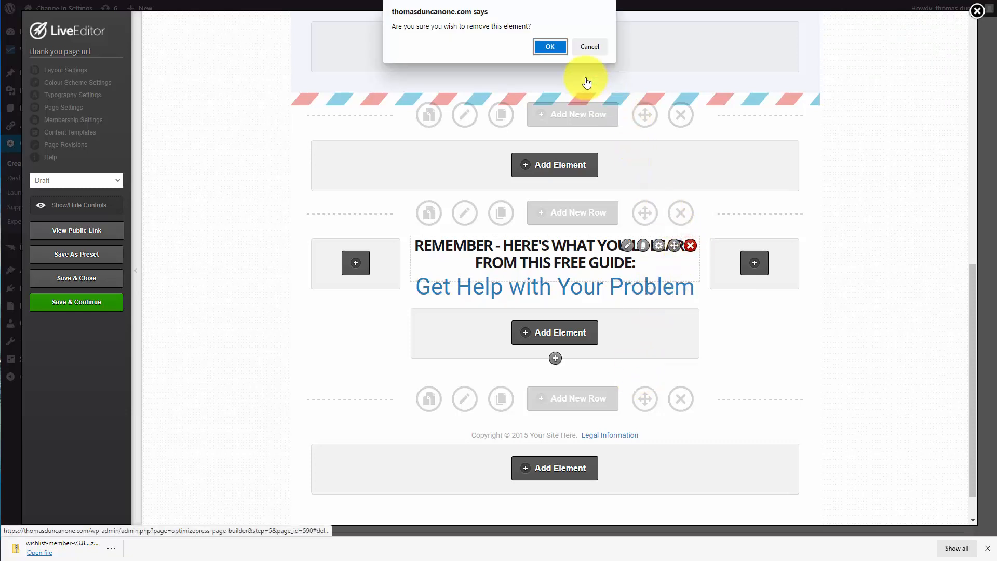
pyautogui.click(548, 46)
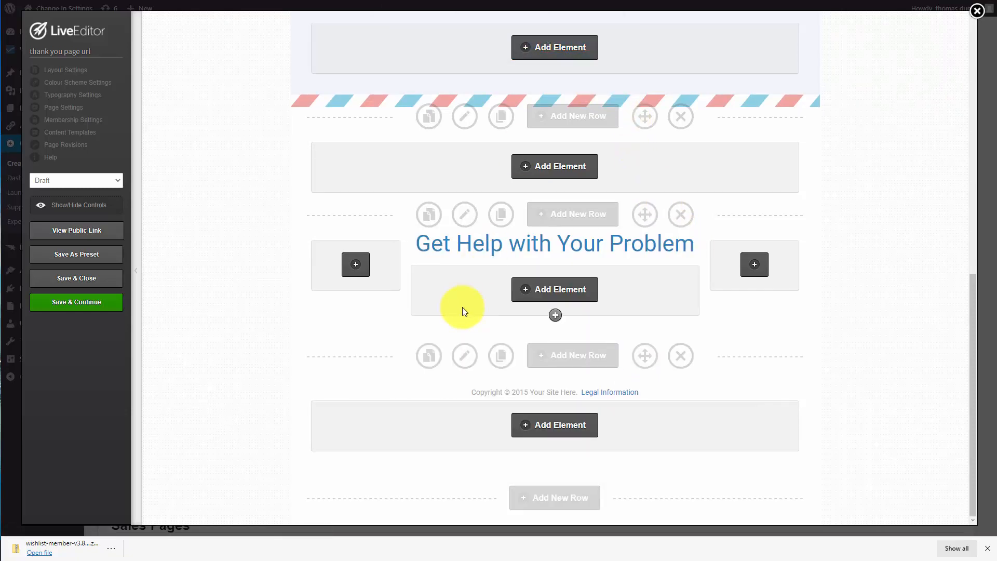
# Check the edited thank-you page layout, then save and close it.
pyautogui.scroll(3, 462, 310)
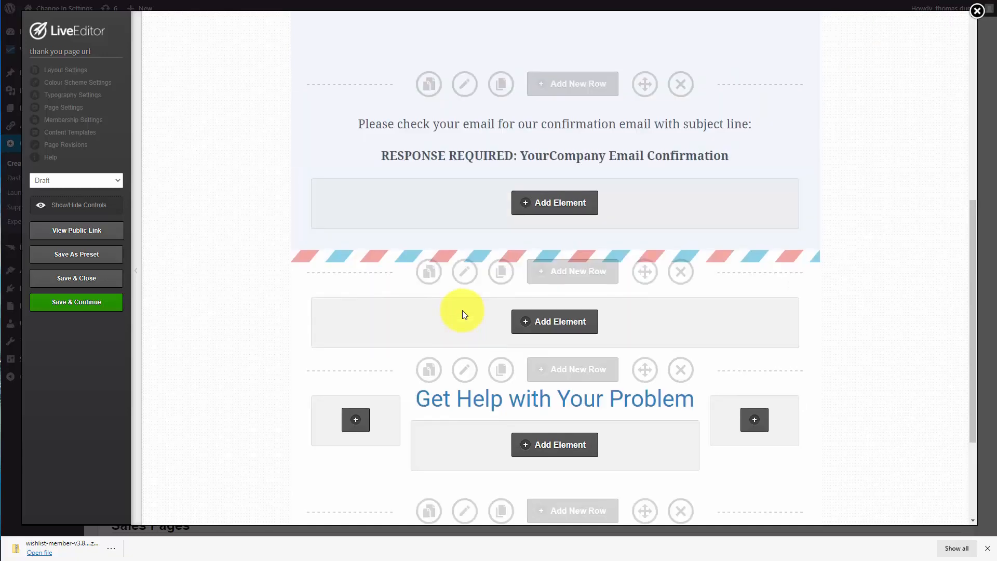
pyautogui.scroll(2, 462, 310)
pyautogui.scroll(3, 462, 312)
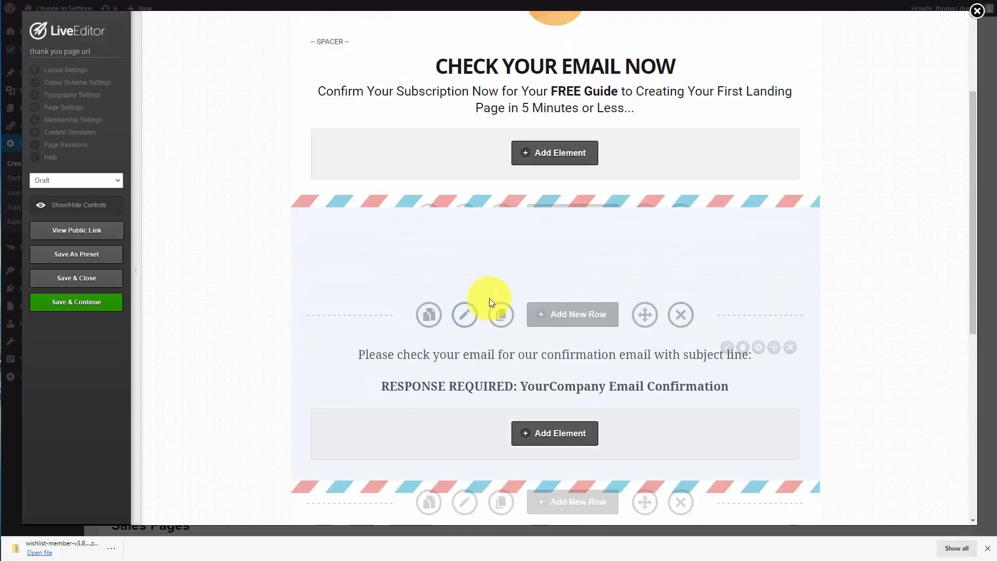
pyautogui.scroll(-3, 503, 293)
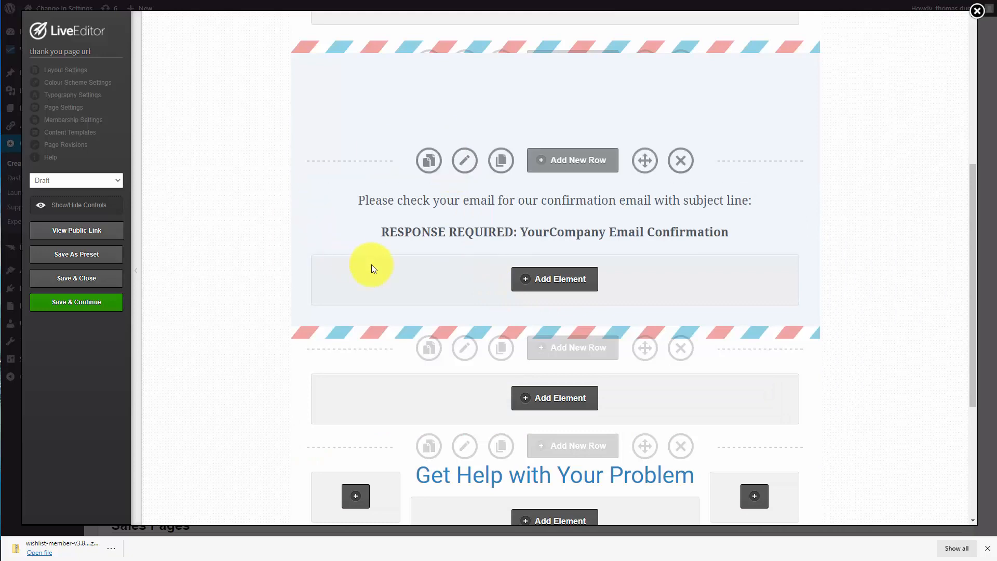
pyautogui.scroll(-5, 518, 258)
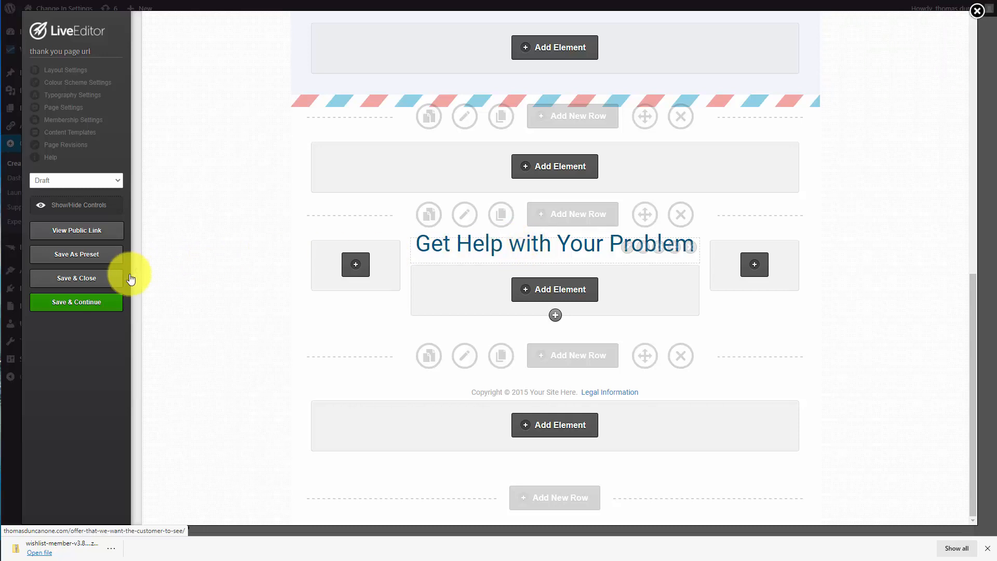
pyautogui.click(80, 284)
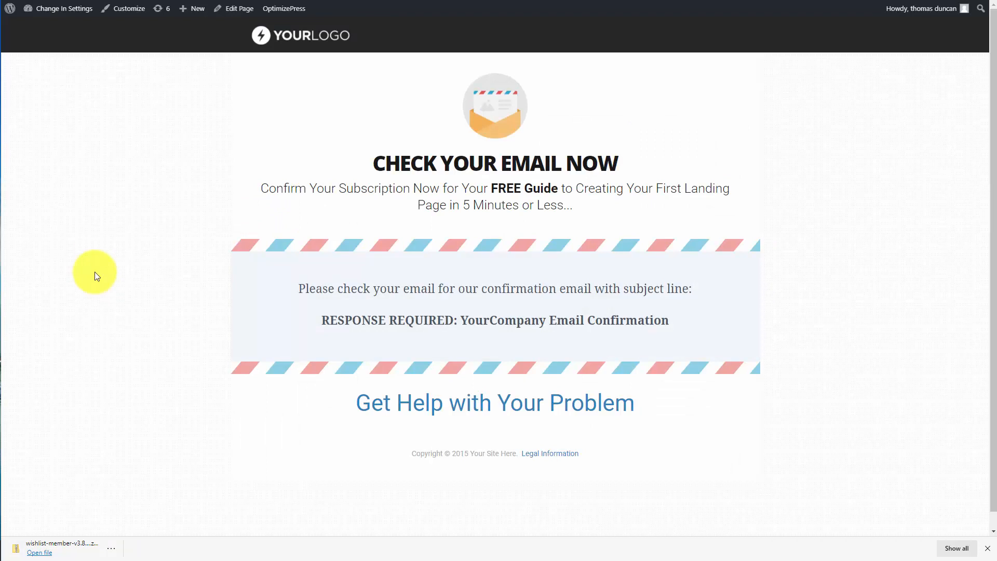
pyautogui.hotkey('ctrl', 'Tab')
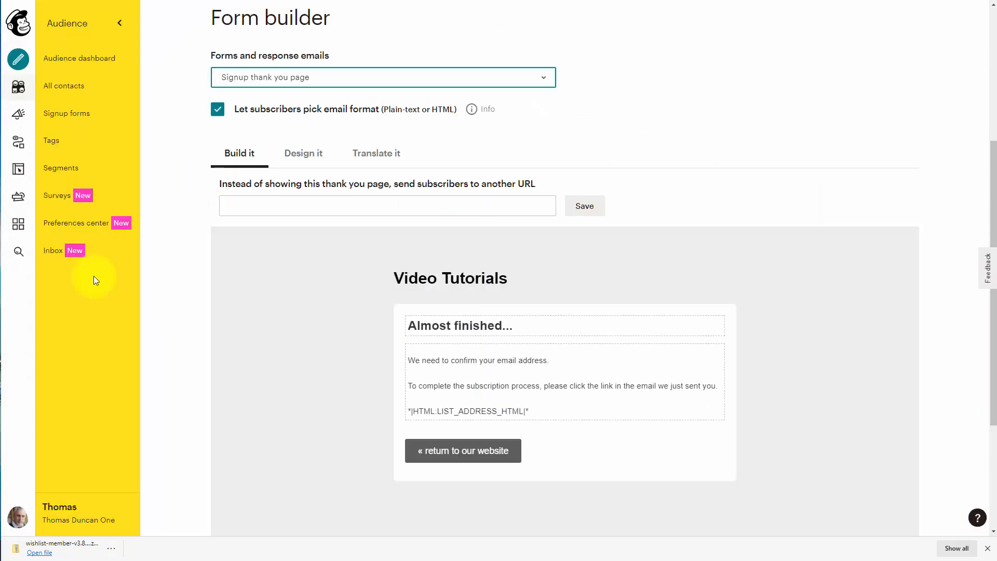
pyautogui.click(229, 207)
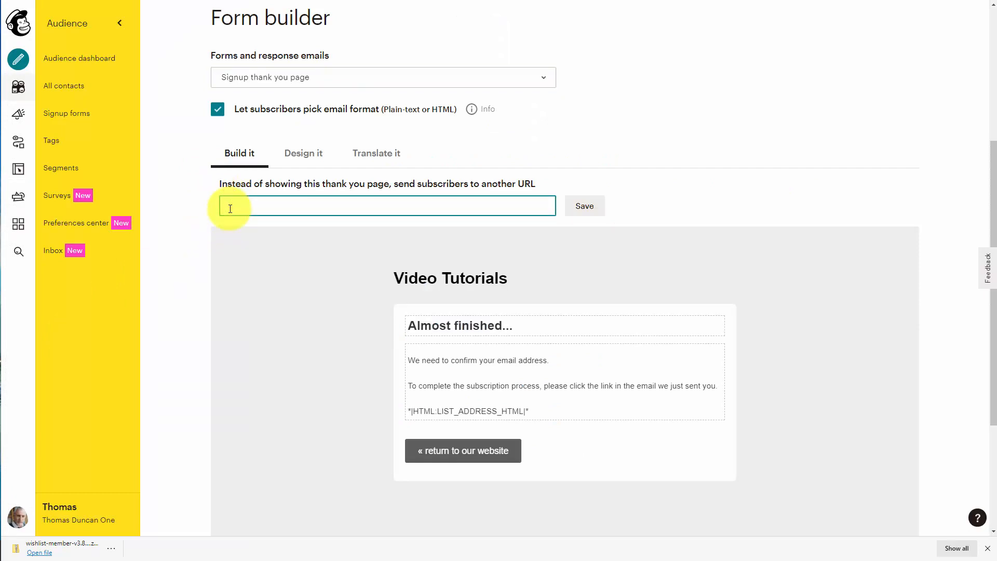
pyautogui.write('https://thomasduncanone.com/thank-you-page-url/')
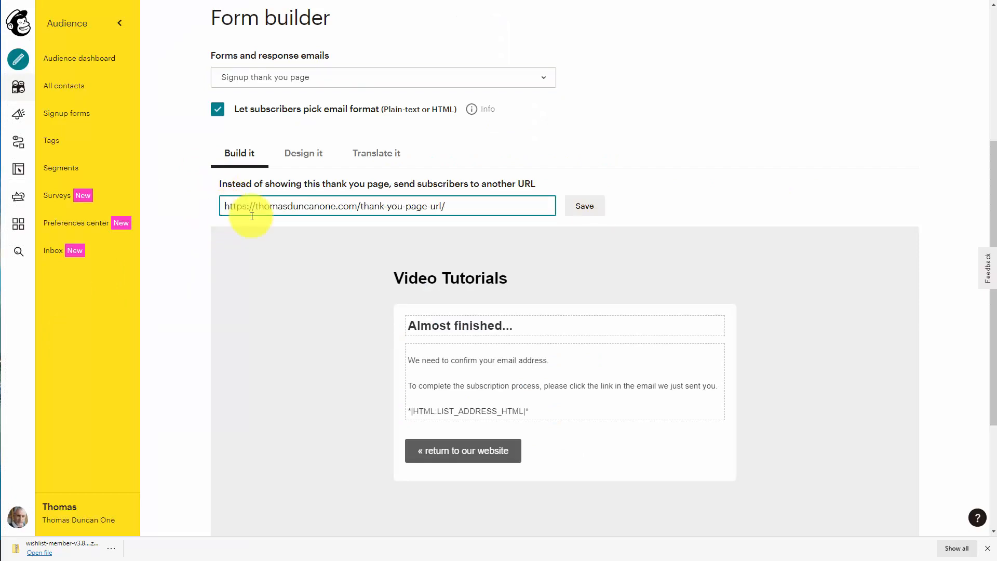
pyautogui.click(569, 213)
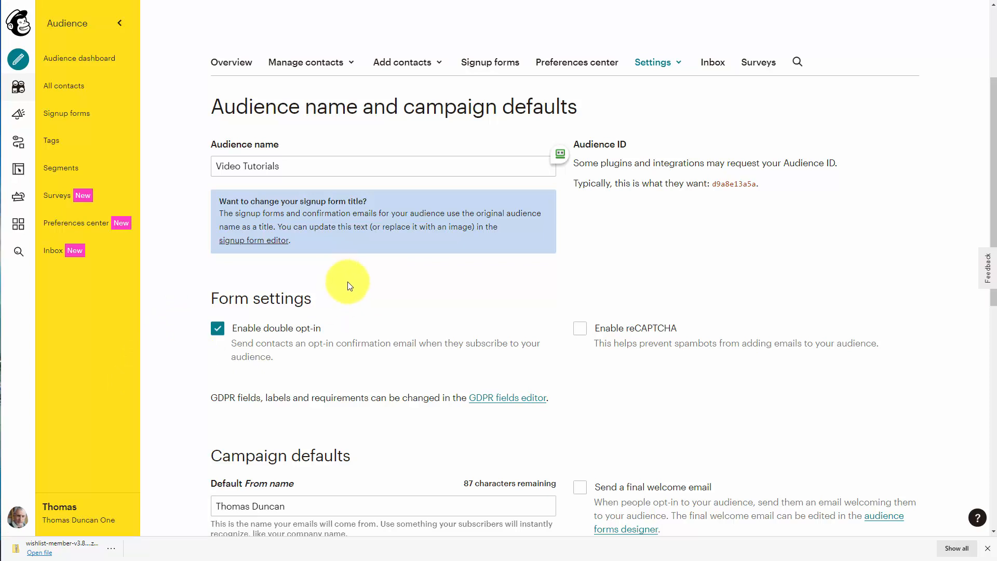
# Disable double opt-in for the Video Tutorials audience and save its settings.
pyautogui.click(218, 330)
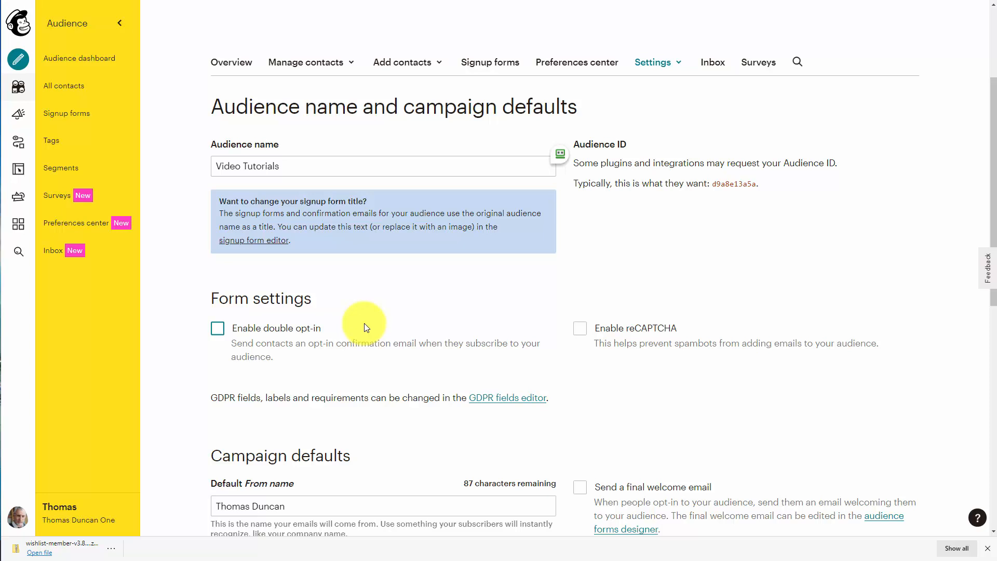
pyautogui.scroll(-10, 363, 327)
pyautogui.click(329, 502)
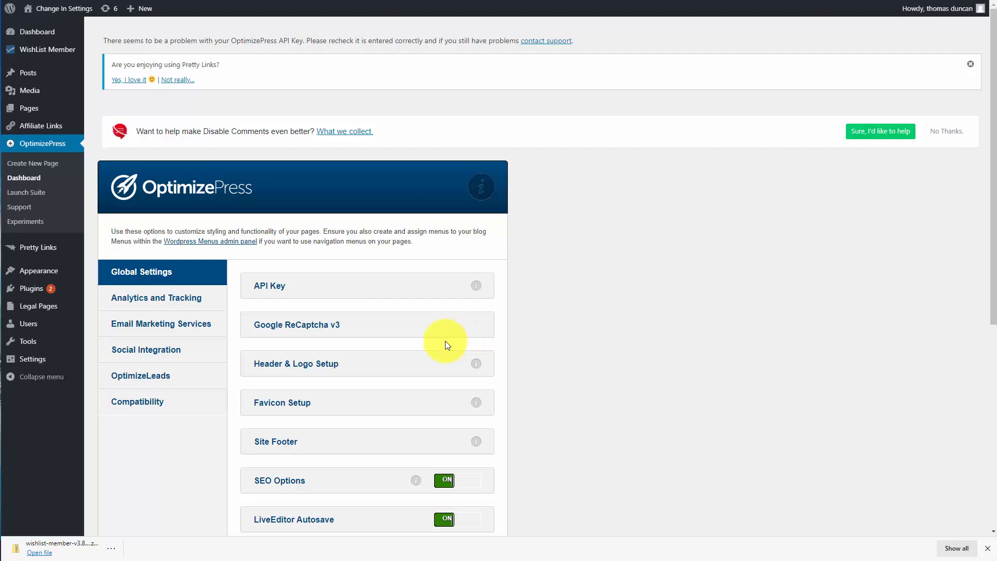
# Open OptimizePress's MailChimp integration settings under Email Marketing Services.
pyautogui.click(179, 327)
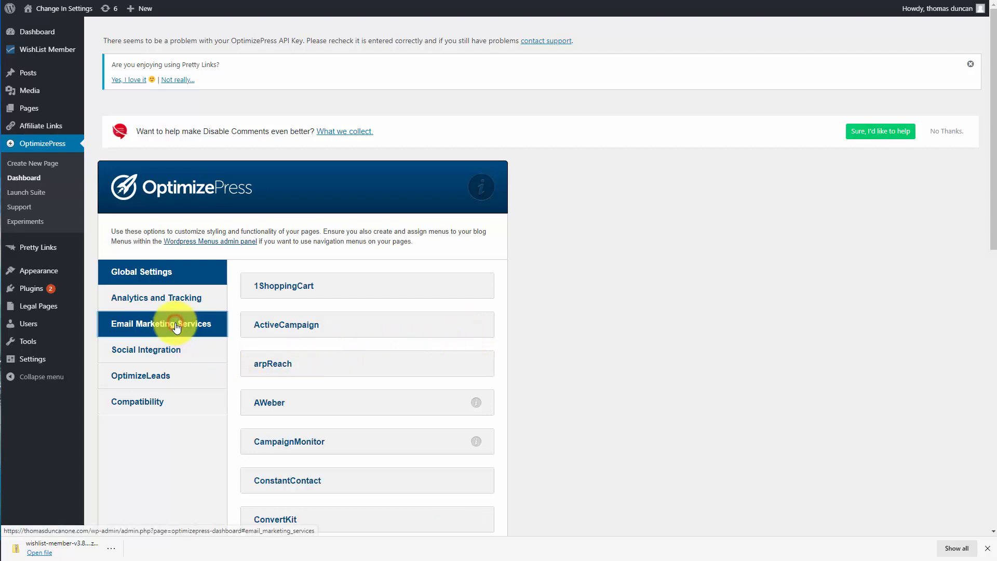
pyautogui.scroll(-9, 342, 339)
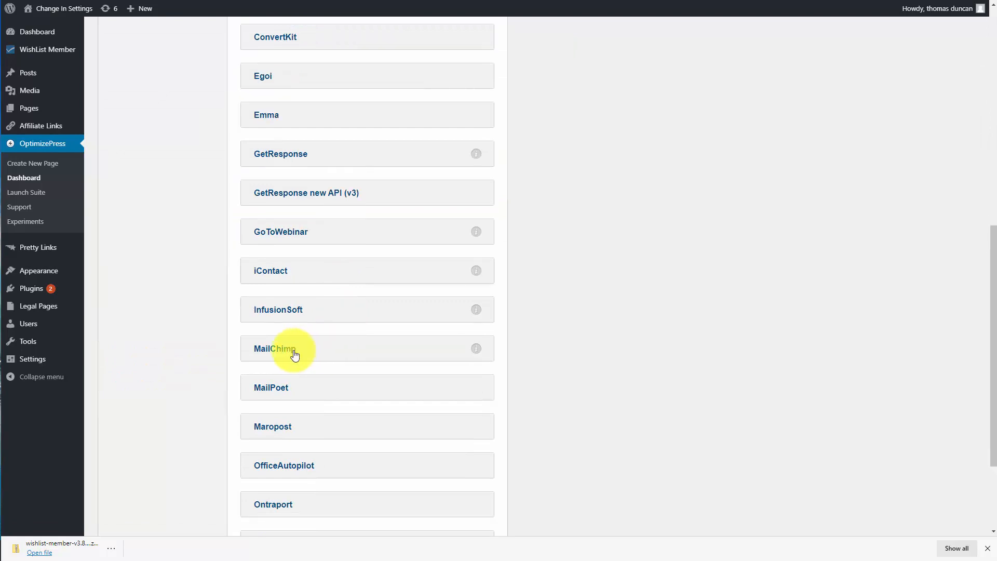
pyautogui.click(292, 352)
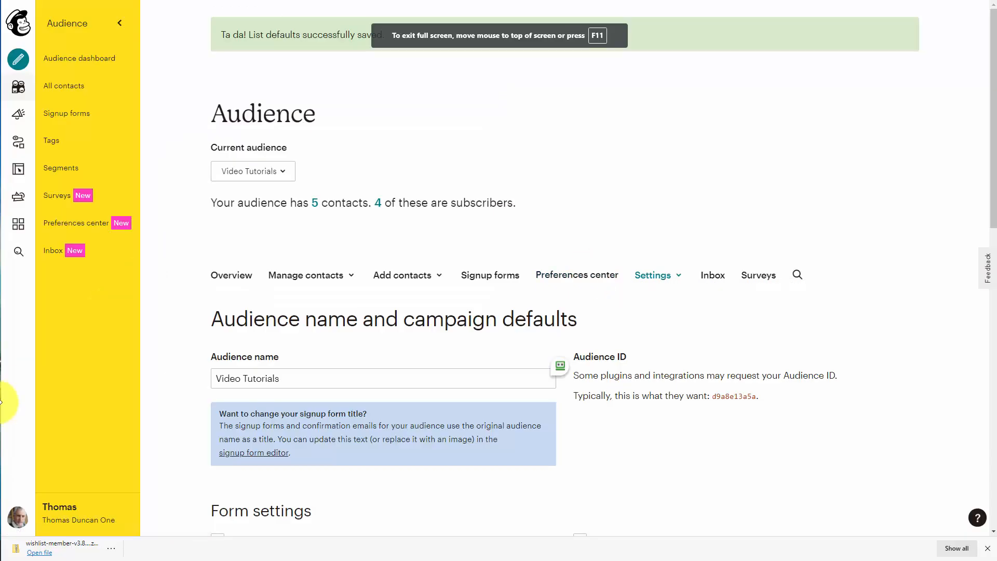
# Create a new Mailchimp API key under Account > Extras > API keys.
pyautogui.click(18, 521)
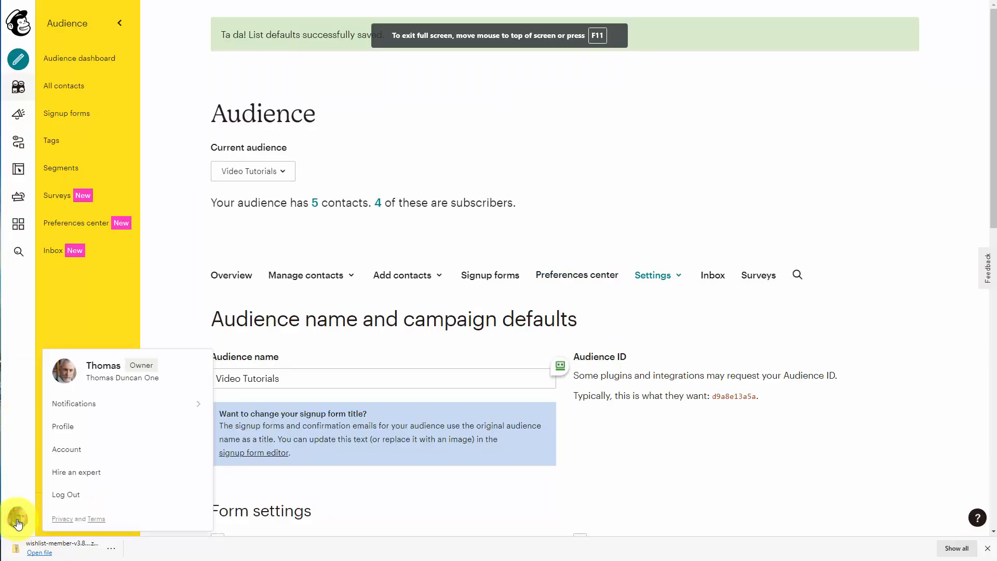
pyautogui.click(68, 450)
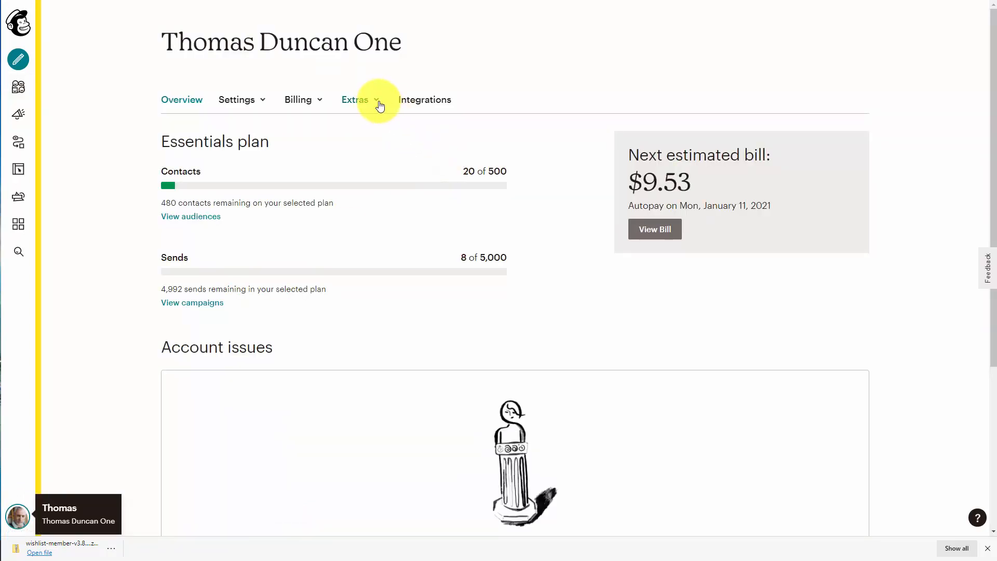
pyautogui.click(379, 103)
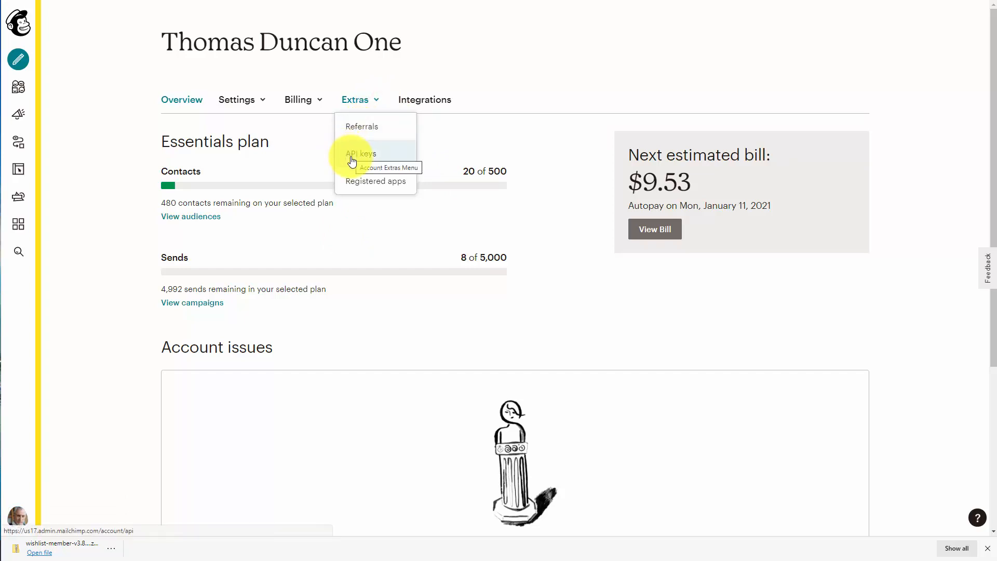
pyautogui.click(352, 160)
pyautogui.click(204, 18)
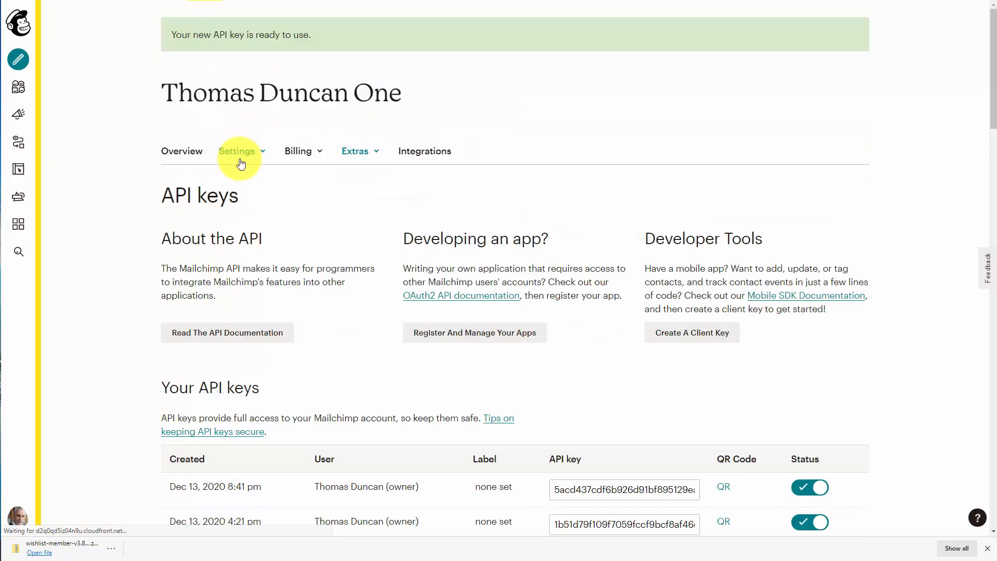
pyautogui.hotkey('ctrl', 'Tab')
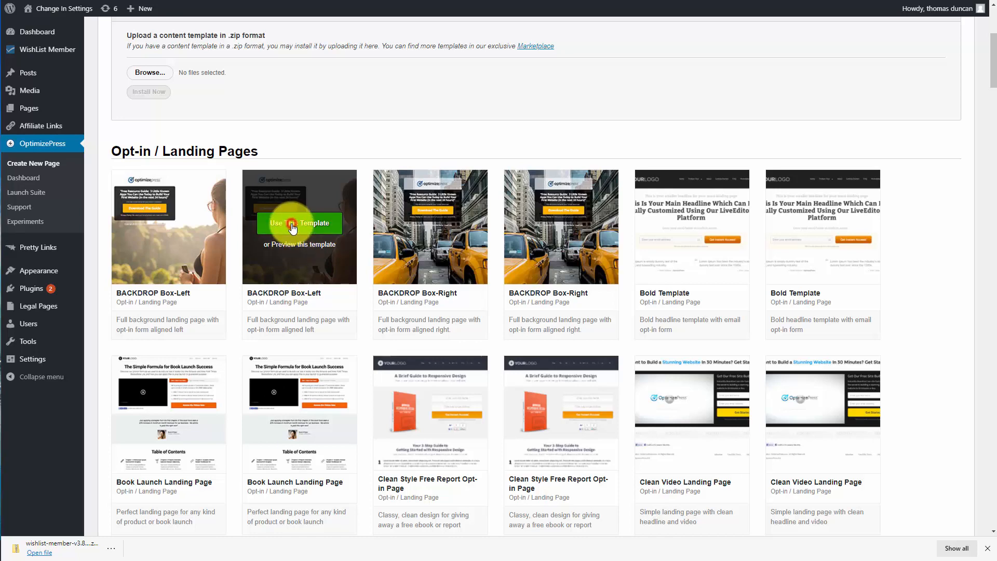
# Create the 'special optin' page from BACKDROP Box-Left and edit its download button's pop-up form.
pyautogui.click(292, 227)
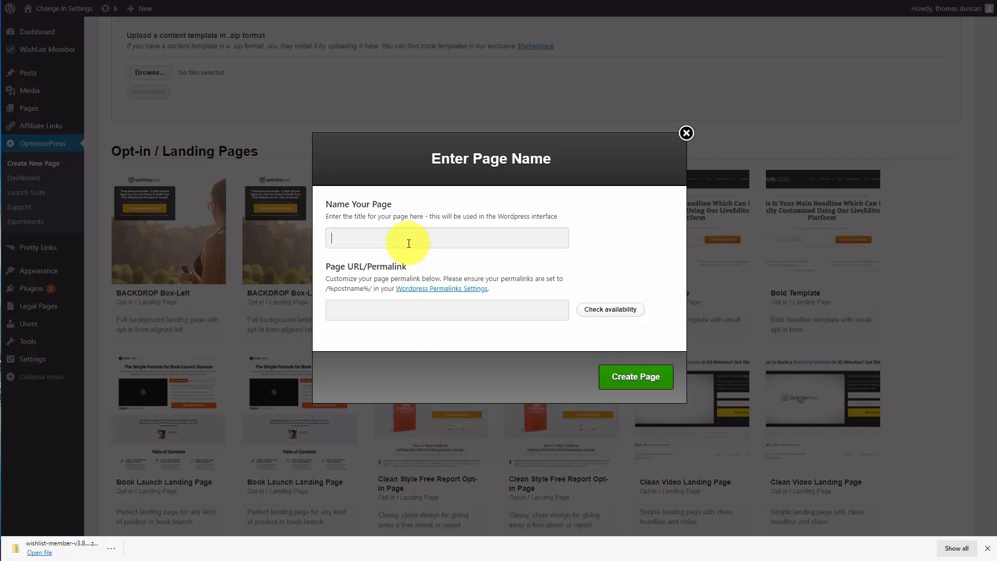
pyautogui.write('special optin')
pyautogui.click(659, 389)
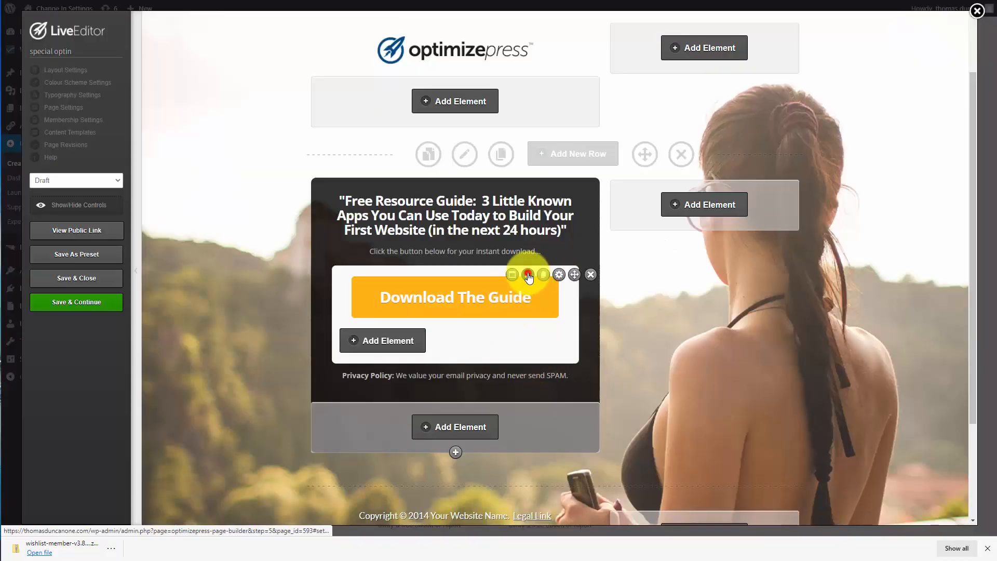
pyautogui.click(529, 276)
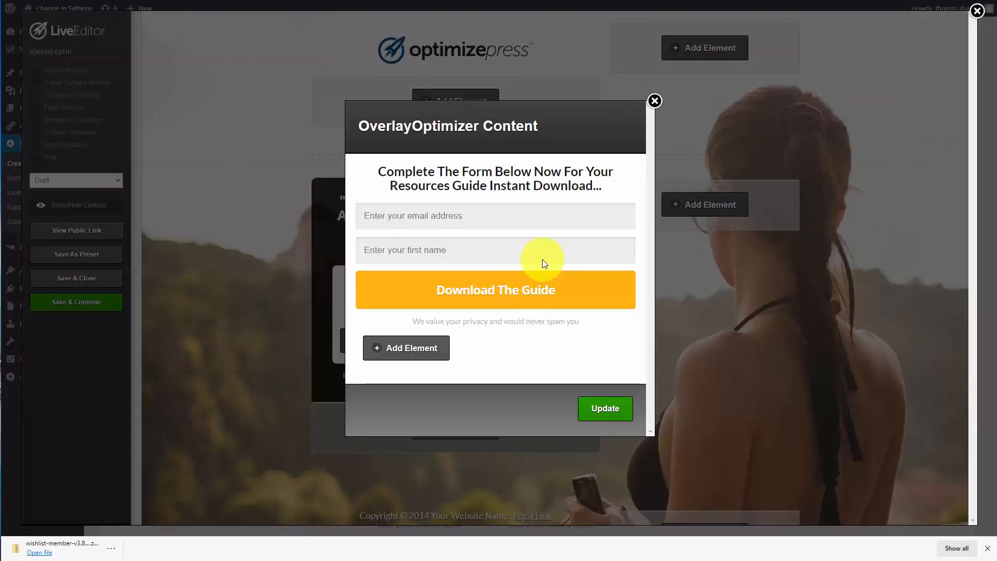
pyautogui.moveTo(571, 188)
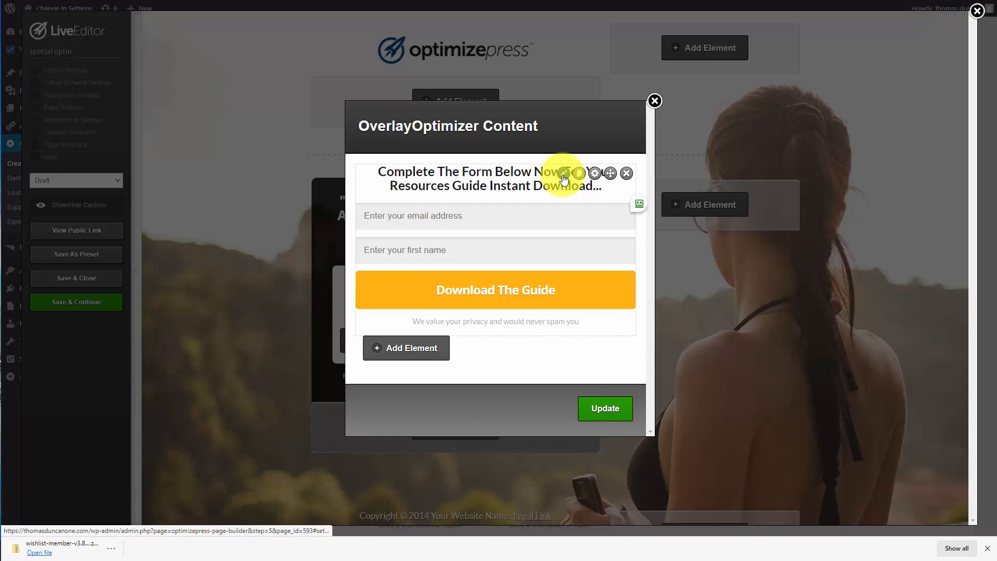
# Connect the opt-in form to MailChimp's Video Tutorials list with Double Optin unticked.
pyautogui.click(564, 175)
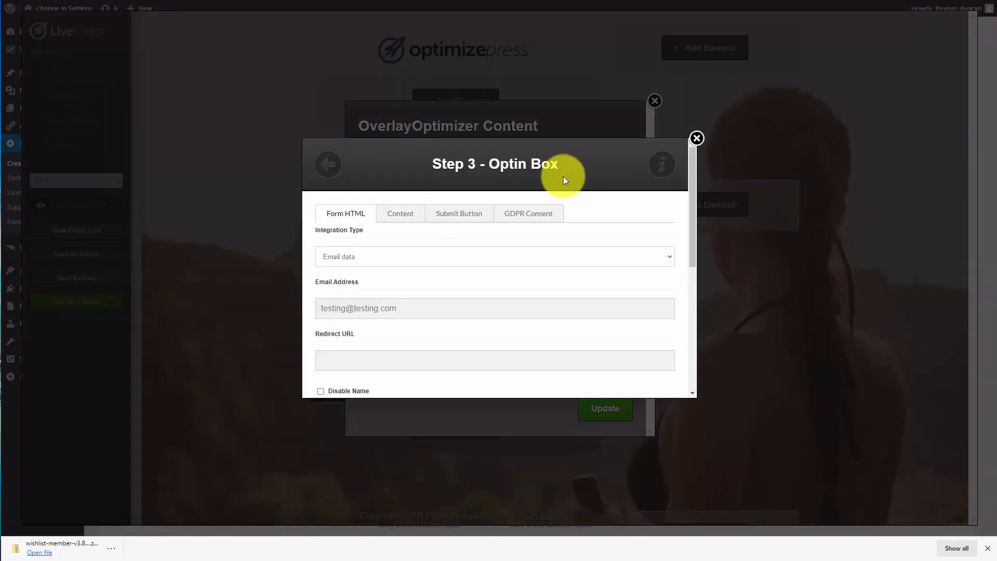
pyautogui.click(541, 257)
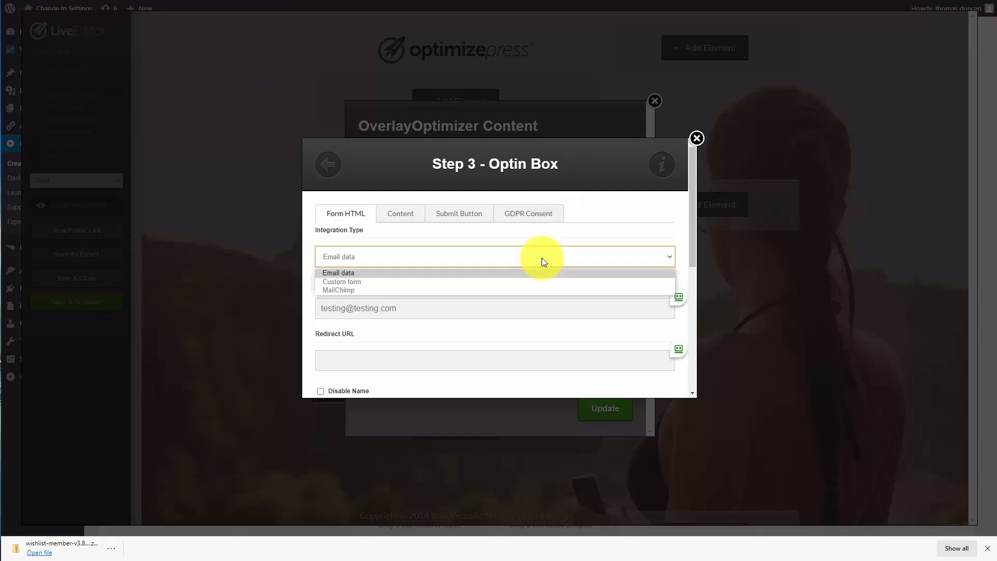
pyautogui.click(341, 290)
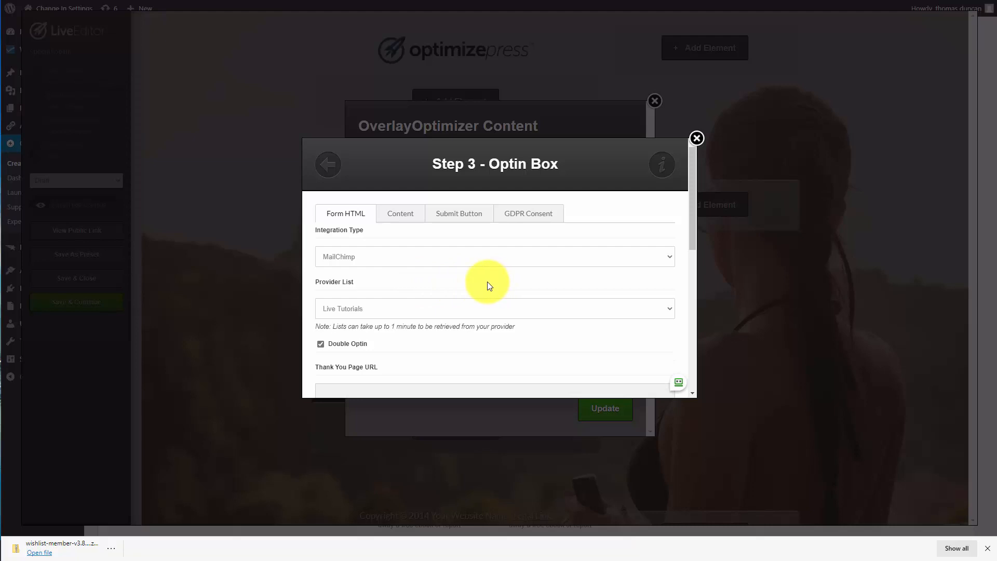
pyautogui.scroll(-1, 489, 285)
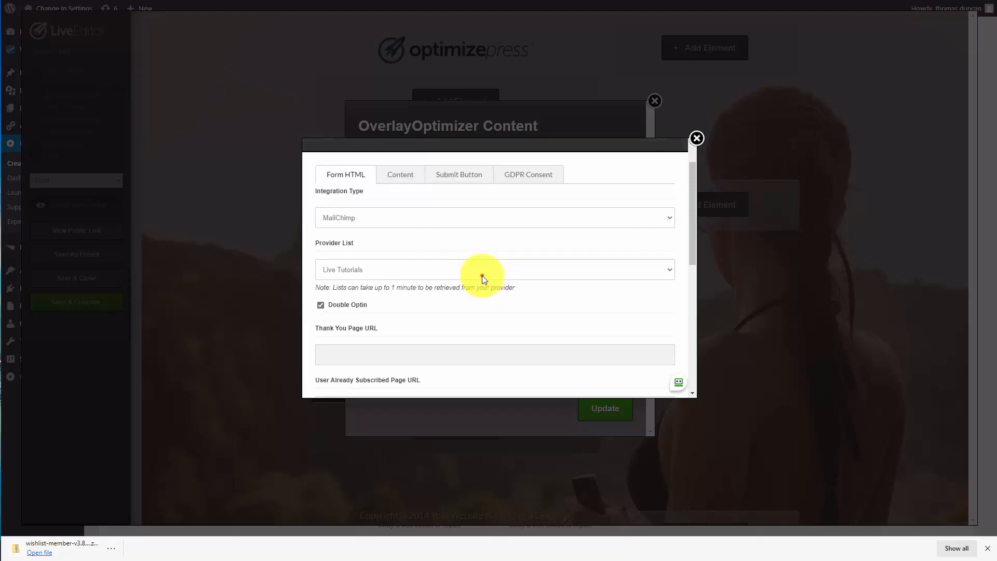
pyautogui.click(482, 275)
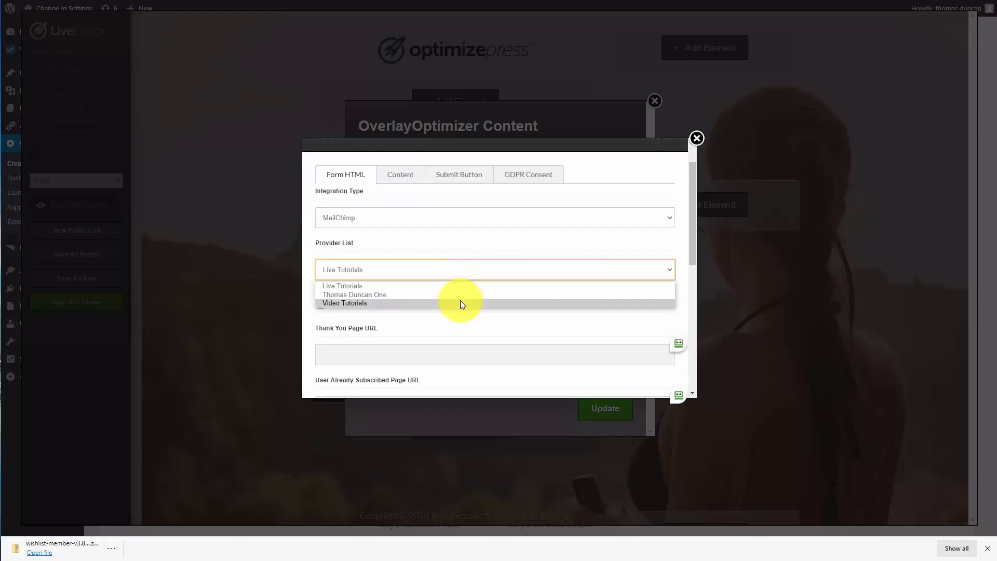
pyautogui.click(462, 302)
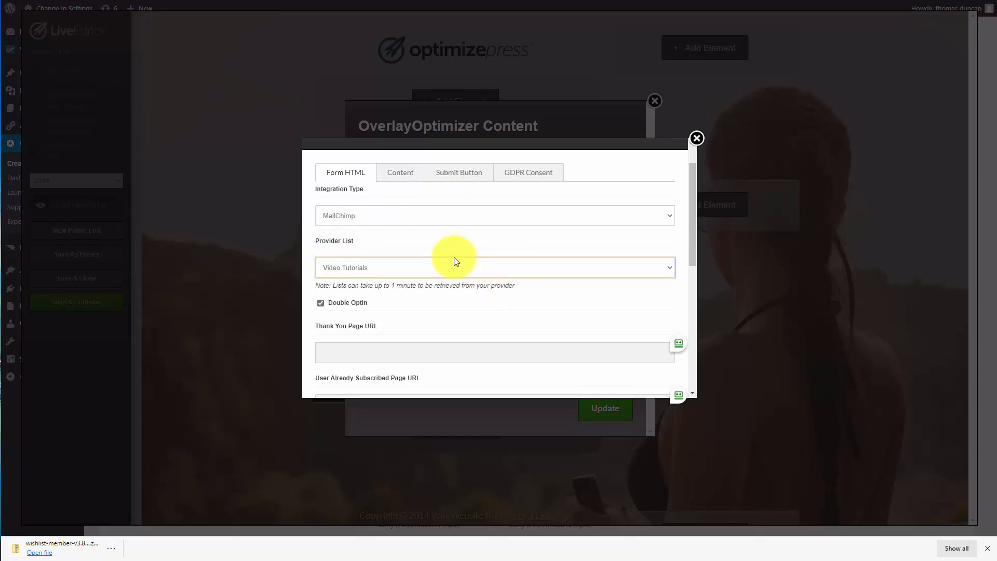
pyautogui.scroll(-2, 457, 262)
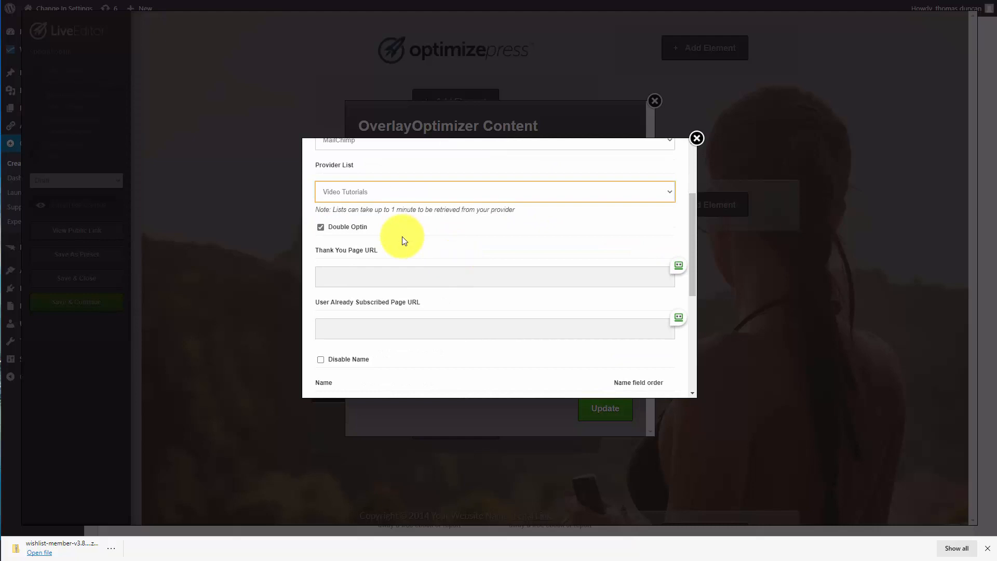
pyautogui.click(322, 227)
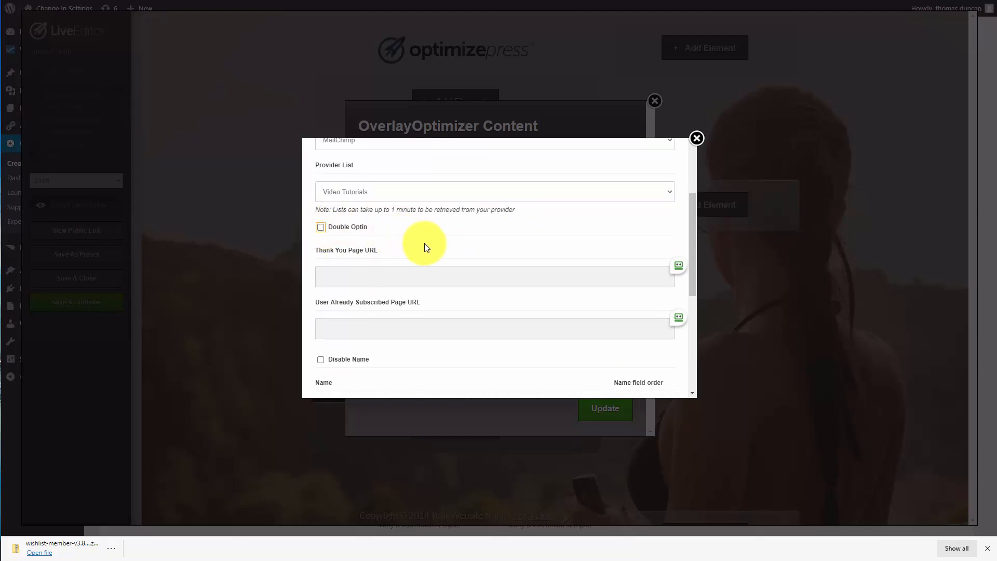
# Try pasting a thank-you page address into the form, then undo the wrong paste.
pyautogui.scroll(-1, 422, 247)
pyautogui.scroll(1, 436, 241)
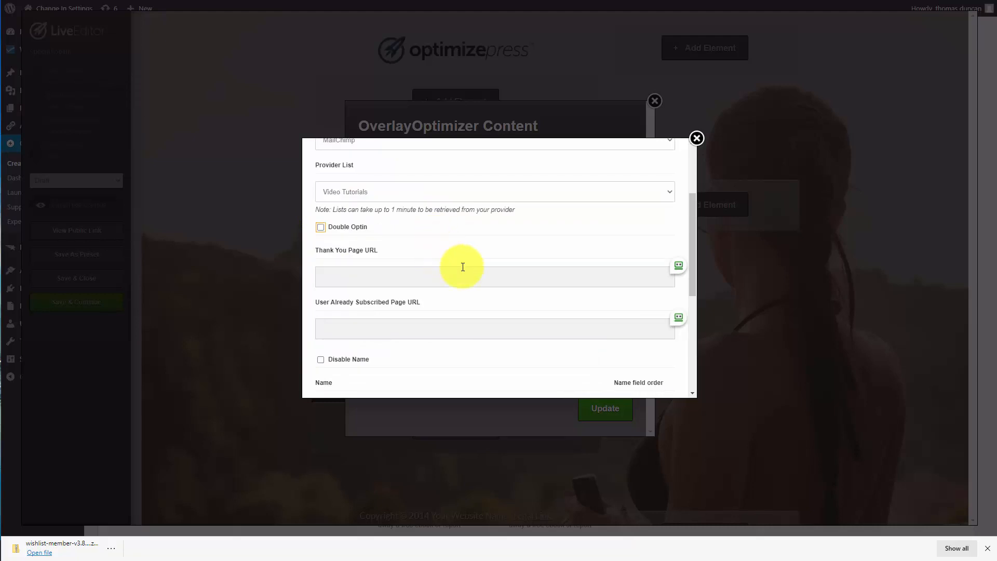
pyautogui.scroll(-1, 463, 267)
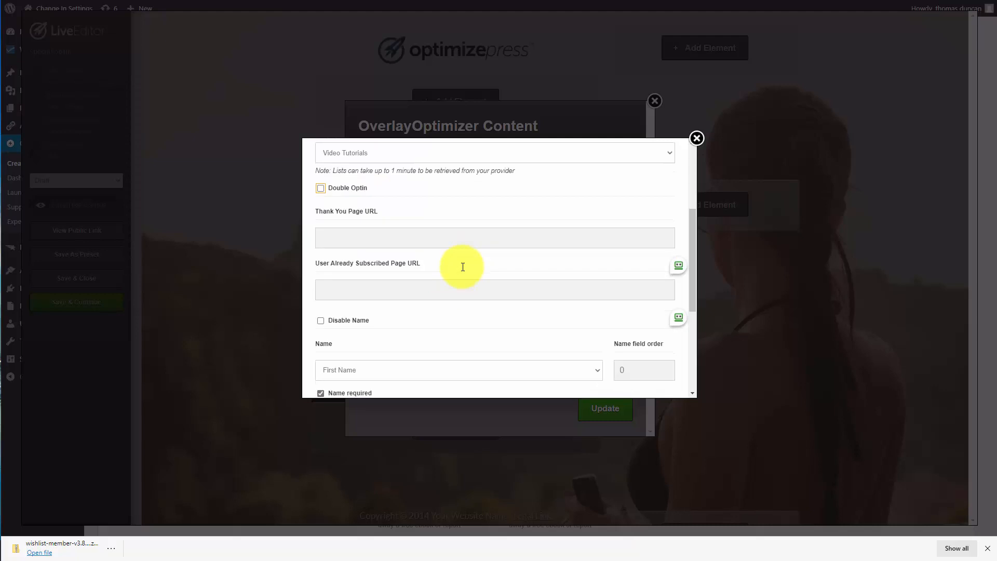
pyautogui.click(370, 237)
pyautogui.hotkey('ctrl', 'z')
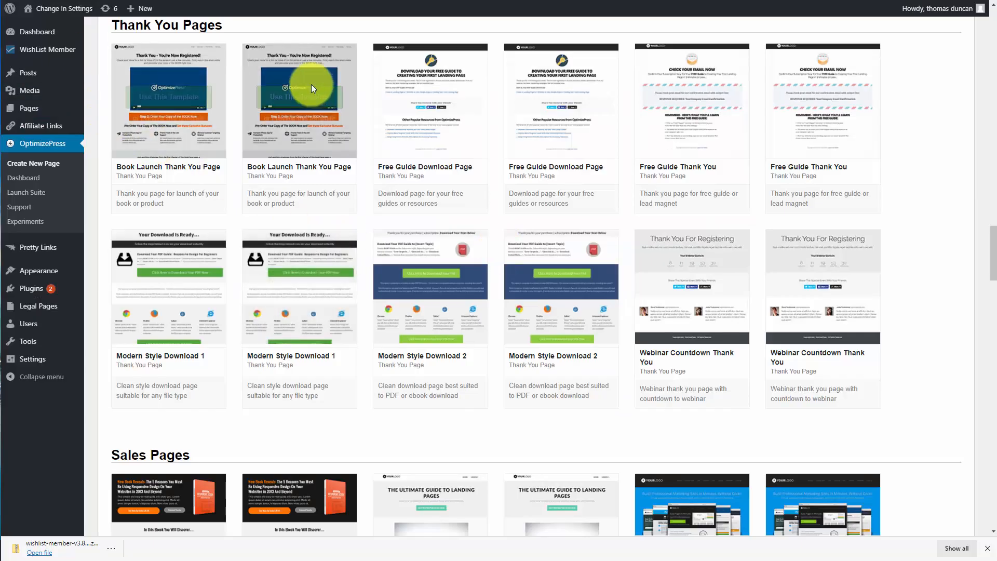
# Build a Book Launch thank-you page whose Step 2 button links to the offer page in a new window.
pyautogui.click(296, 98)
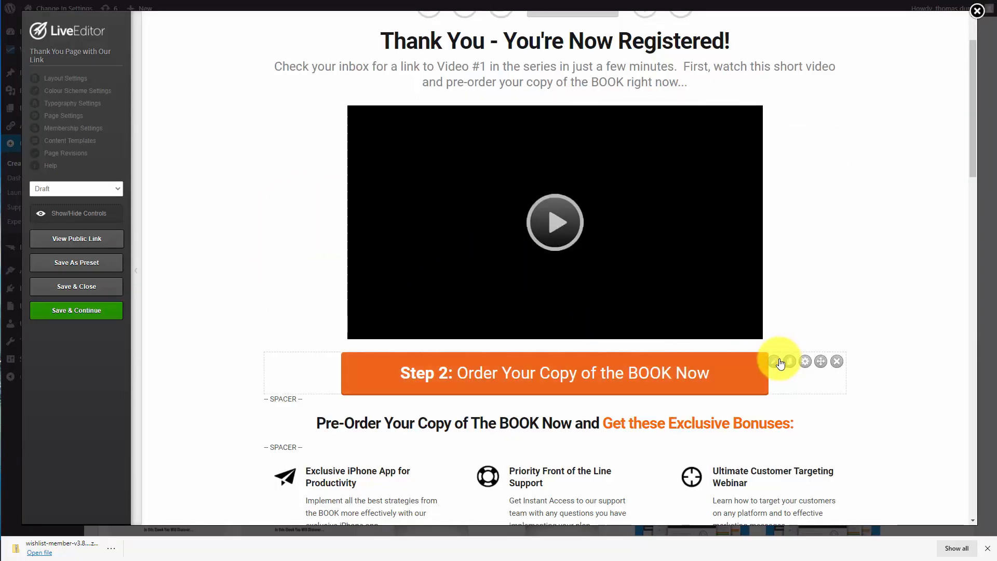
pyautogui.click(774, 361)
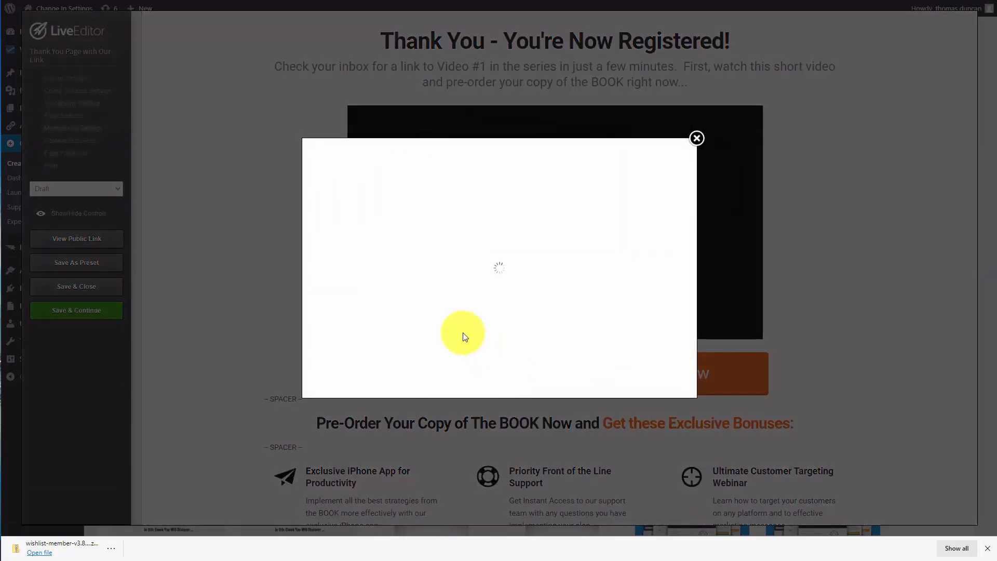
pyautogui.scroll(-5, 463, 335)
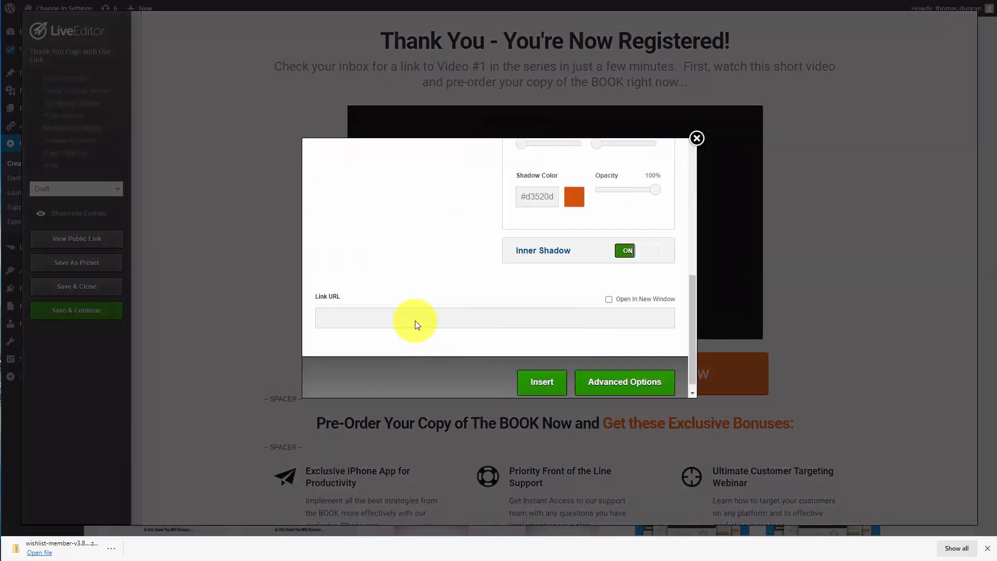
pyautogui.click(407, 308)
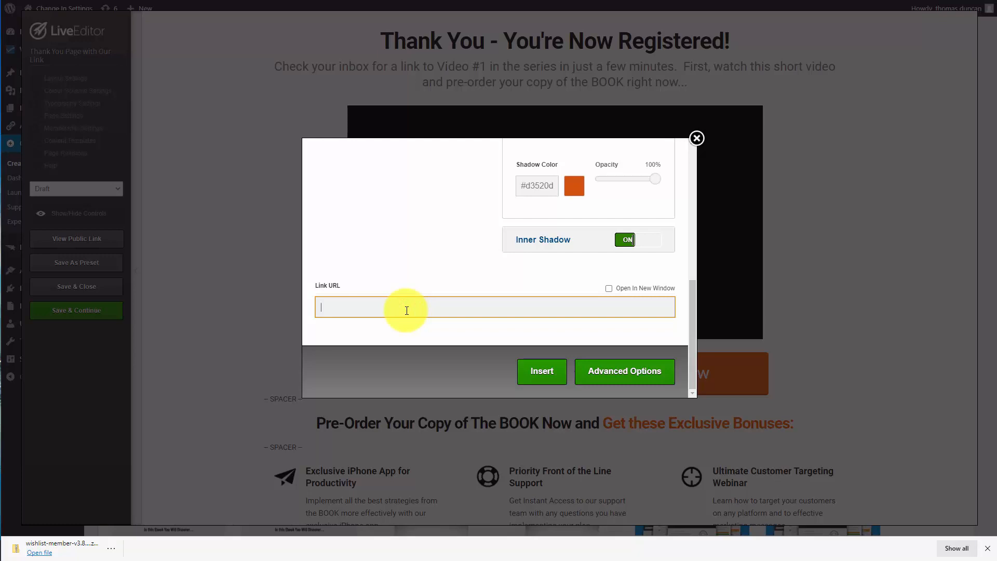
pyautogui.write('https://thomasduncanone.com/offer-that-we-want-the-customer-to-see/')
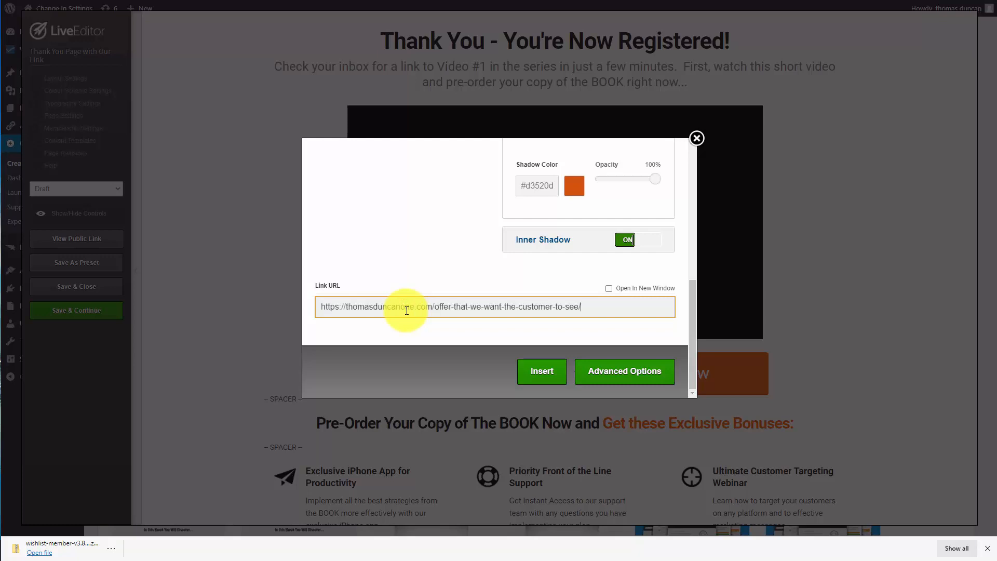
pyautogui.click(611, 290)
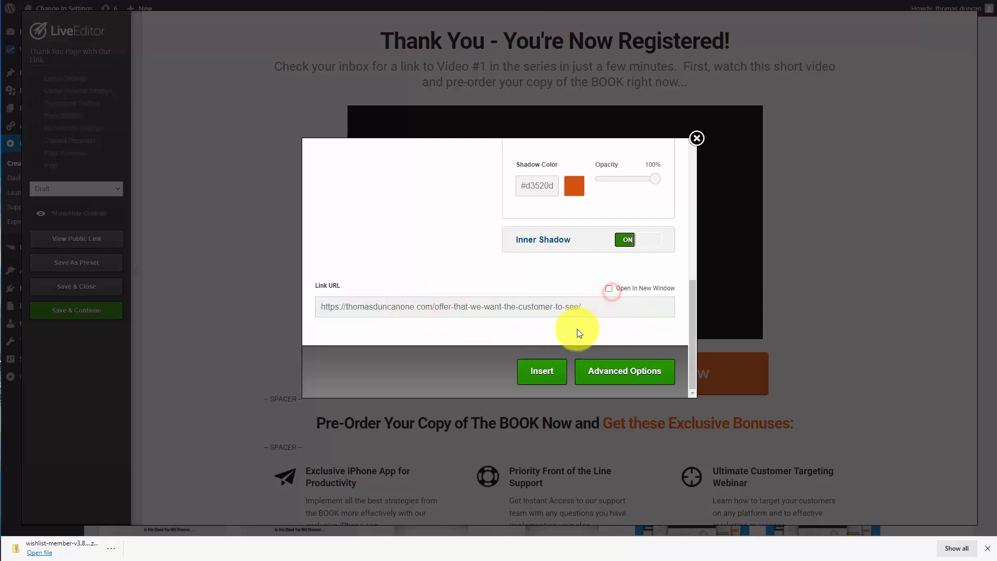
pyautogui.click(553, 371)
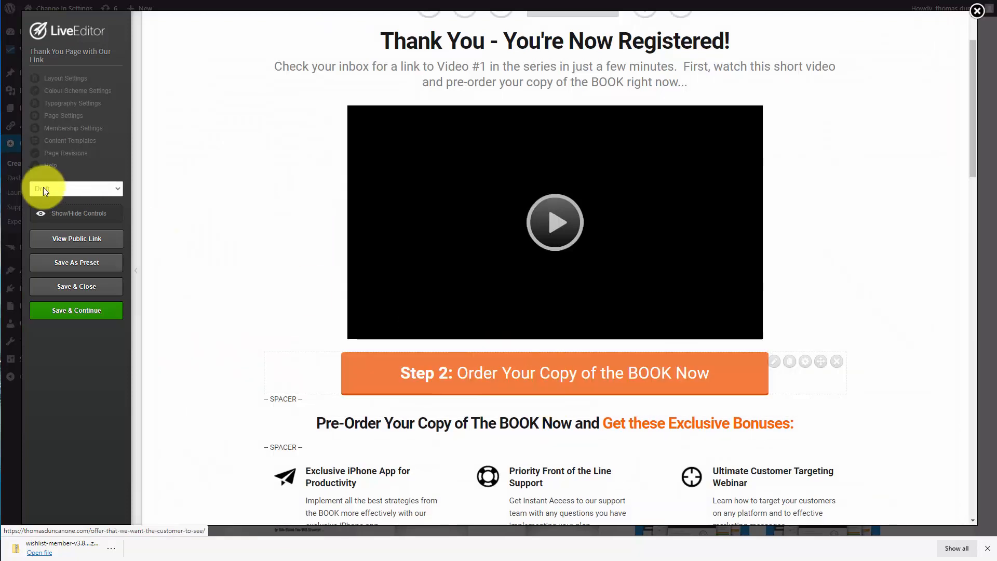
# Set the thank-you page's status to Publish and save it.
pyautogui.click(83, 189)
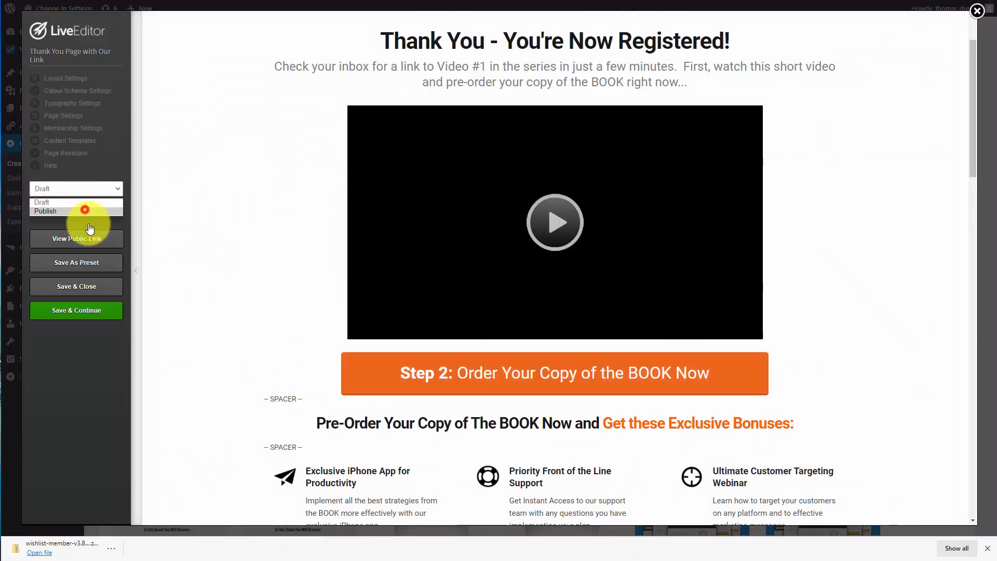
pyautogui.click(85, 210)
pyautogui.click(99, 312)
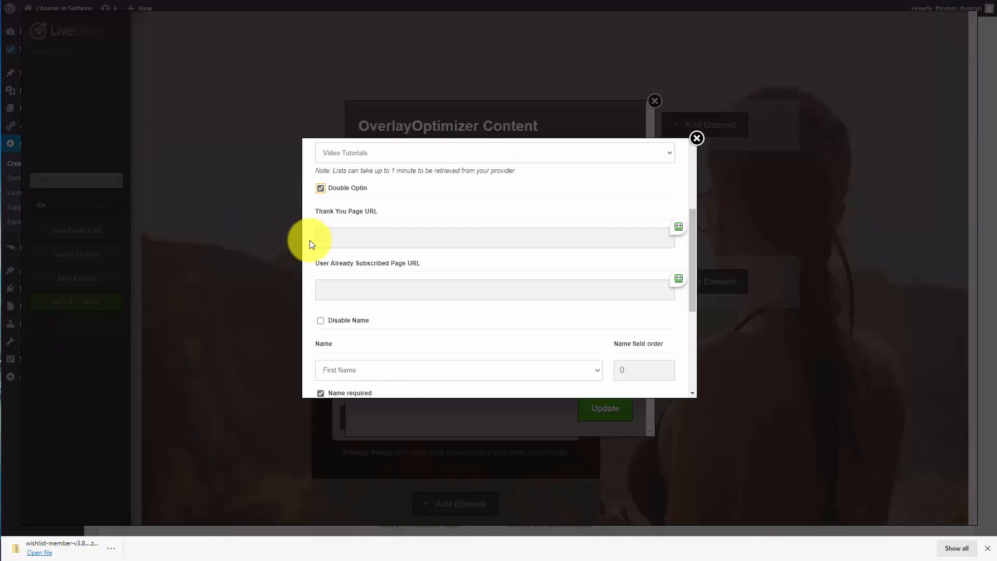
# Paste the Thank You Page with Our Link URL as the form's redirect and untick Double Optin.
pyautogui.click(343, 238)
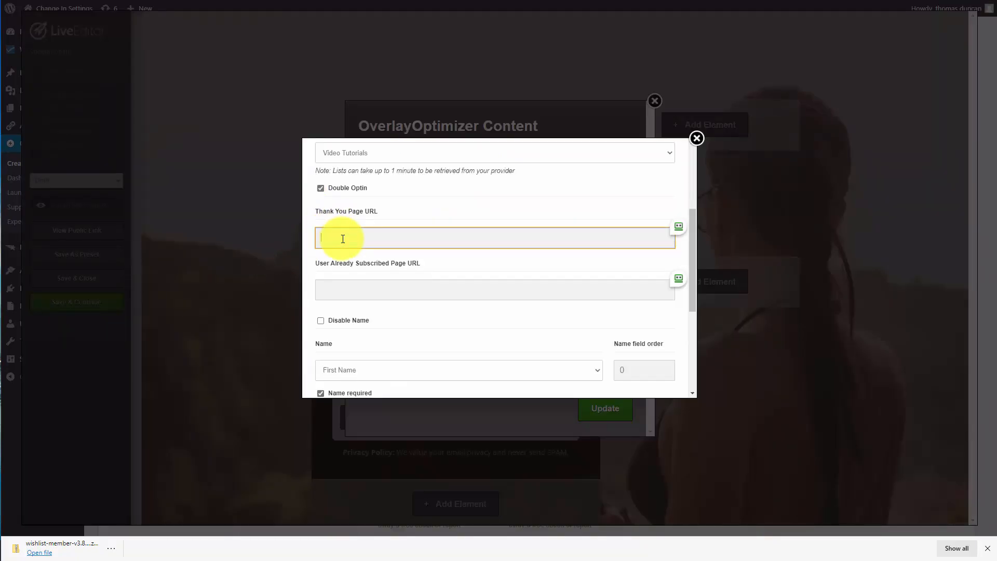
pyautogui.write('https://thomasduncanone.com/thank-you-page-with-our-link/')
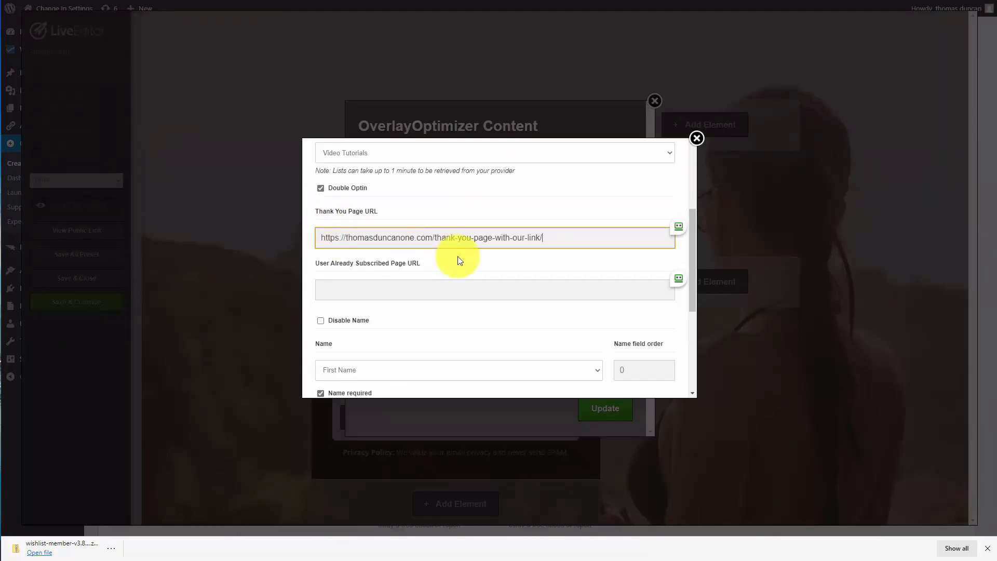
pyautogui.scroll(-4, 462, 262)
pyautogui.scroll(5, 466, 262)
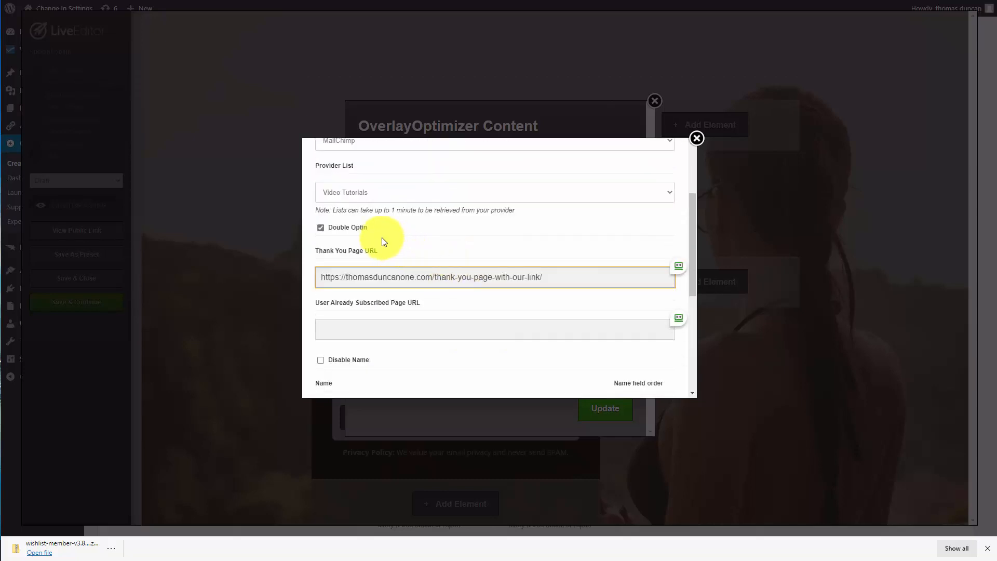
pyautogui.click(319, 228)
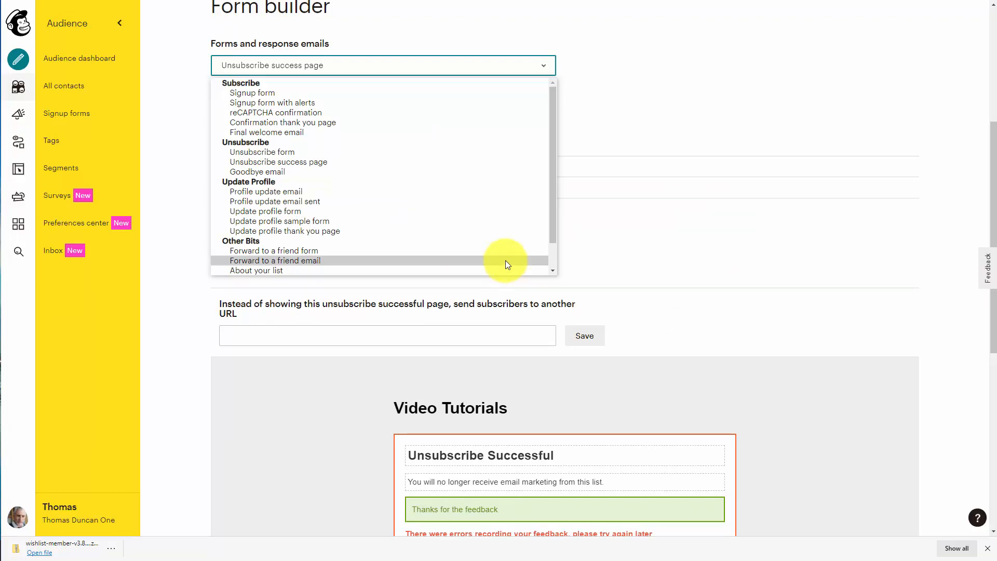
# Make the Unsubscribe success page redirect to thank-you-page-with-our-link and save it.
pyautogui.click(487, 162)
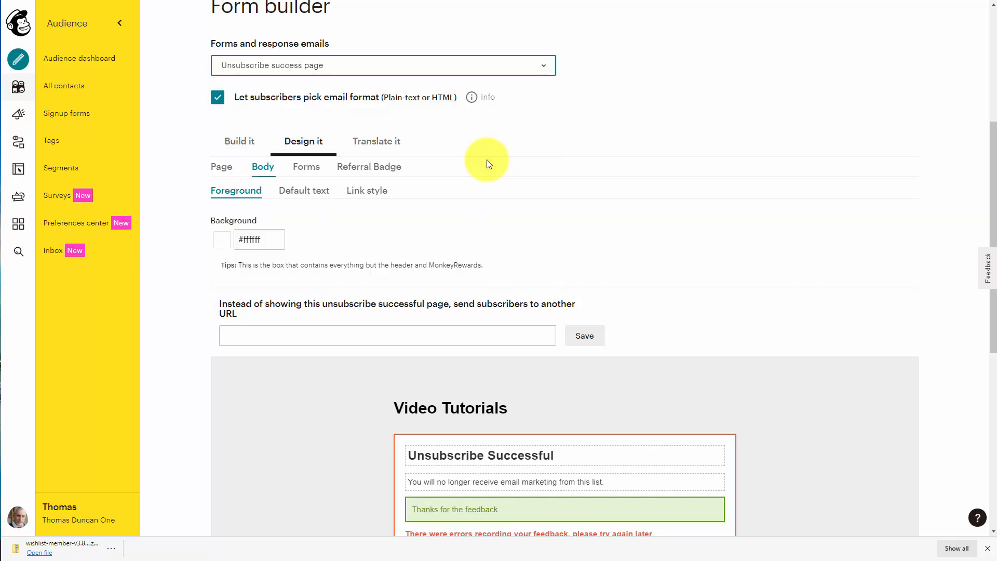
pyautogui.click(235, 145)
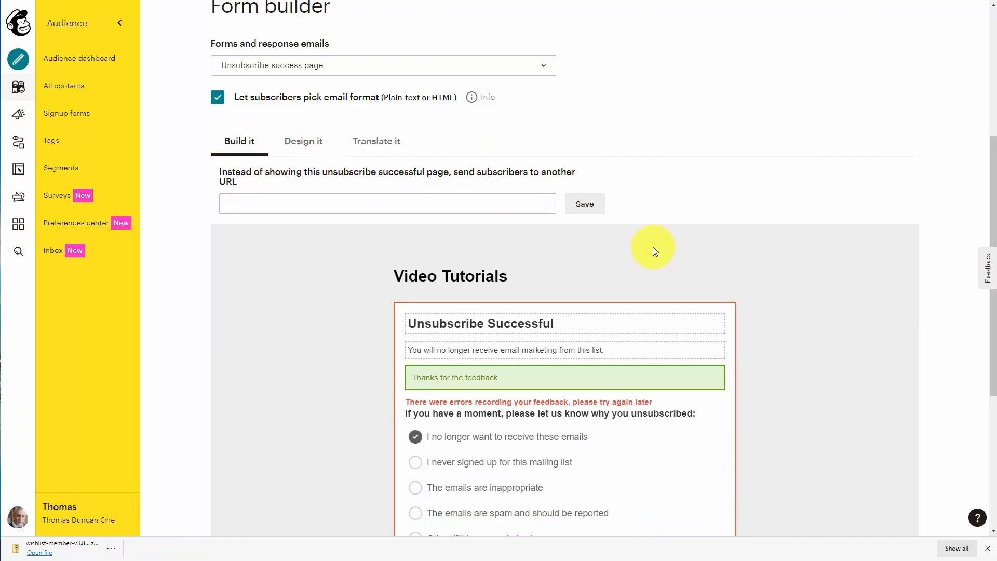
pyautogui.scroll(-2, 609, 254)
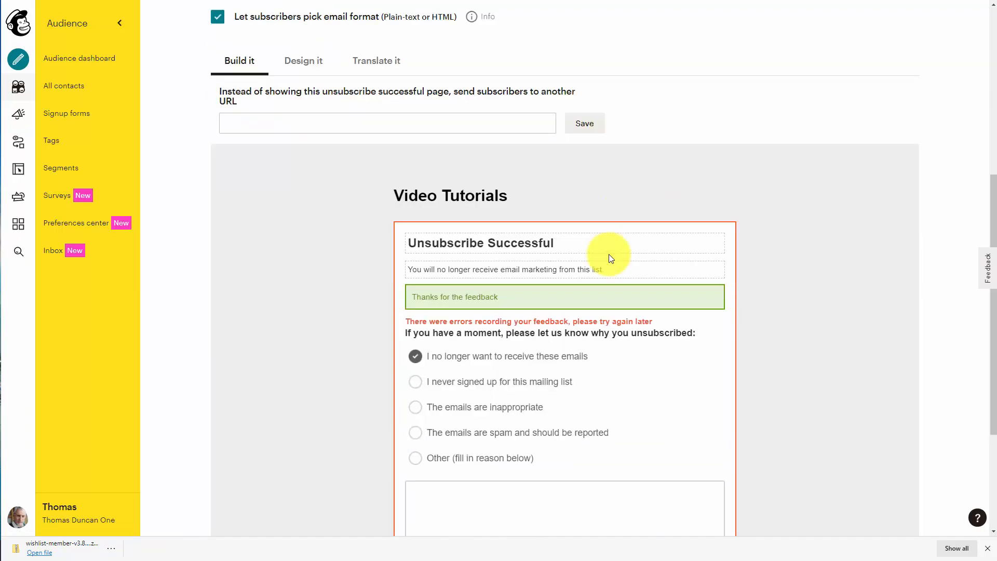
pyautogui.scroll(2, 734, 304)
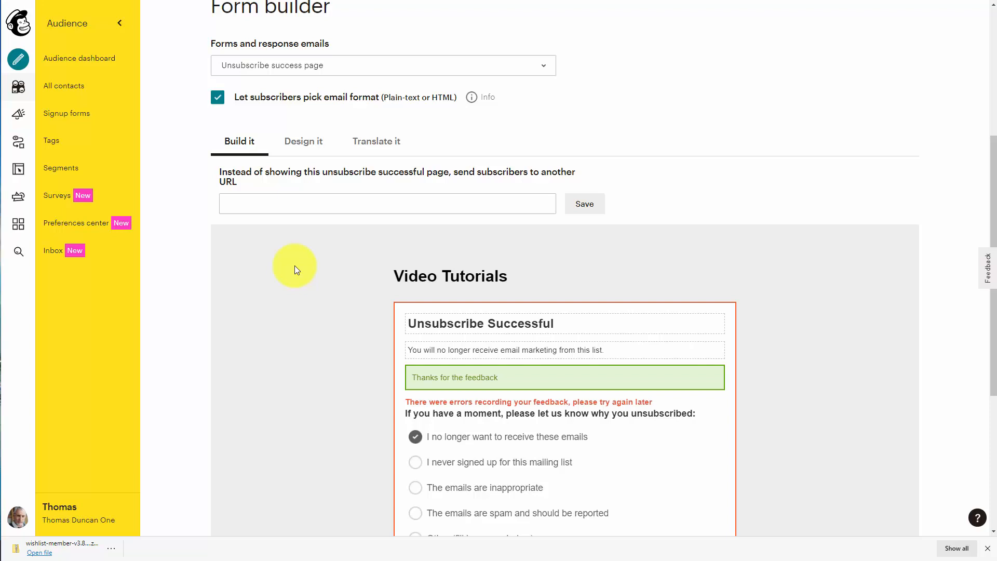
pyautogui.click(276, 199)
pyautogui.write('https://thomasduncanone.com/thank-you-page-with-our-link/')
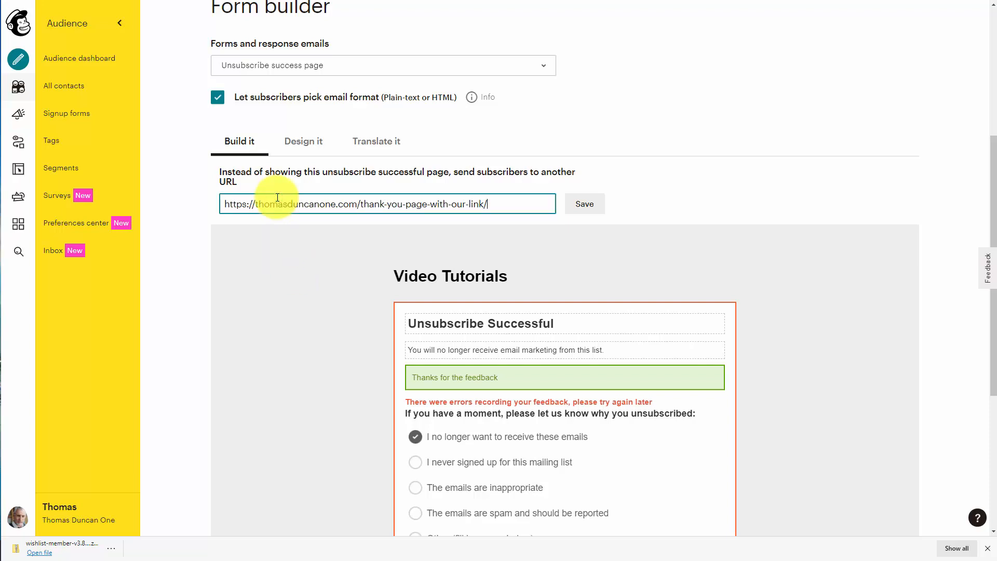
pyautogui.click(587, 212)
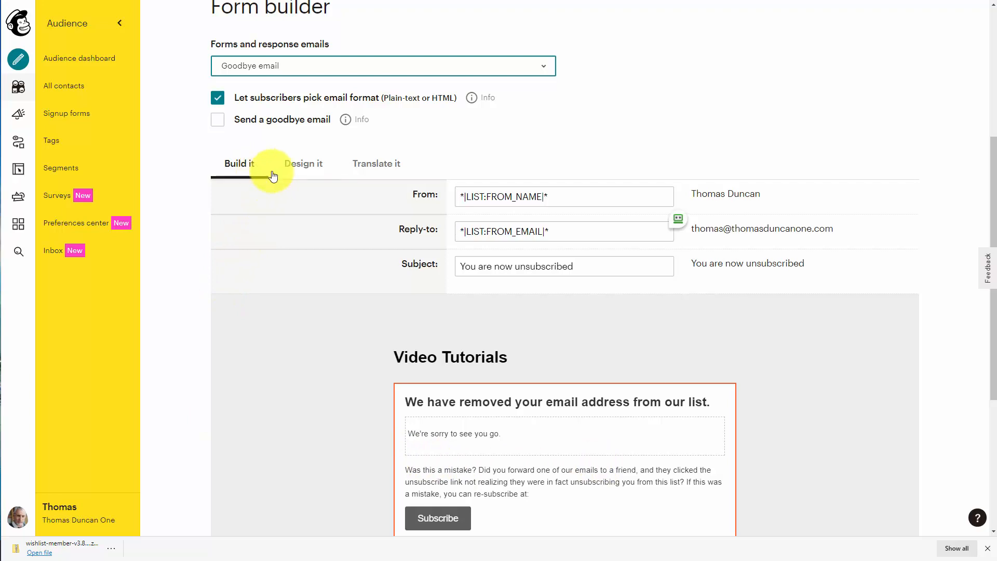
# Enable the goodbye email and add a centred Thank You Page with Our Link link below its message.
pyautogui.click(216, 121)
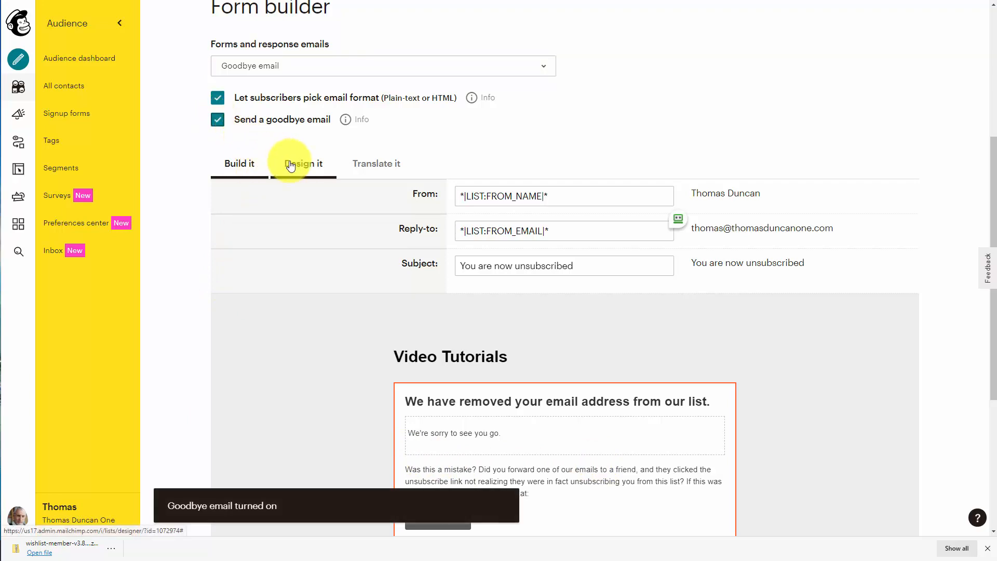
pyautogui.scroll(-5, 356, 203)
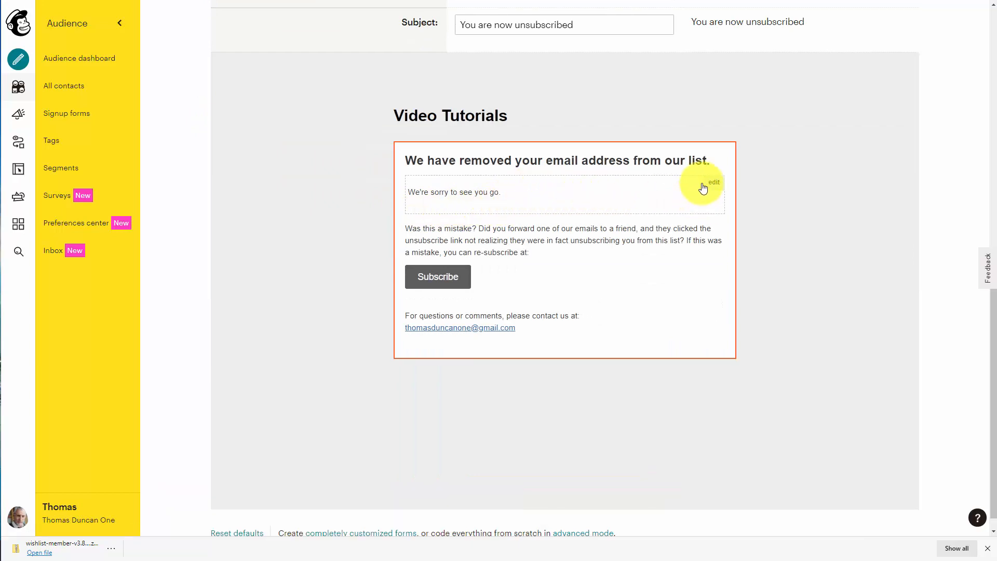
pyautogui.click(714, 183)
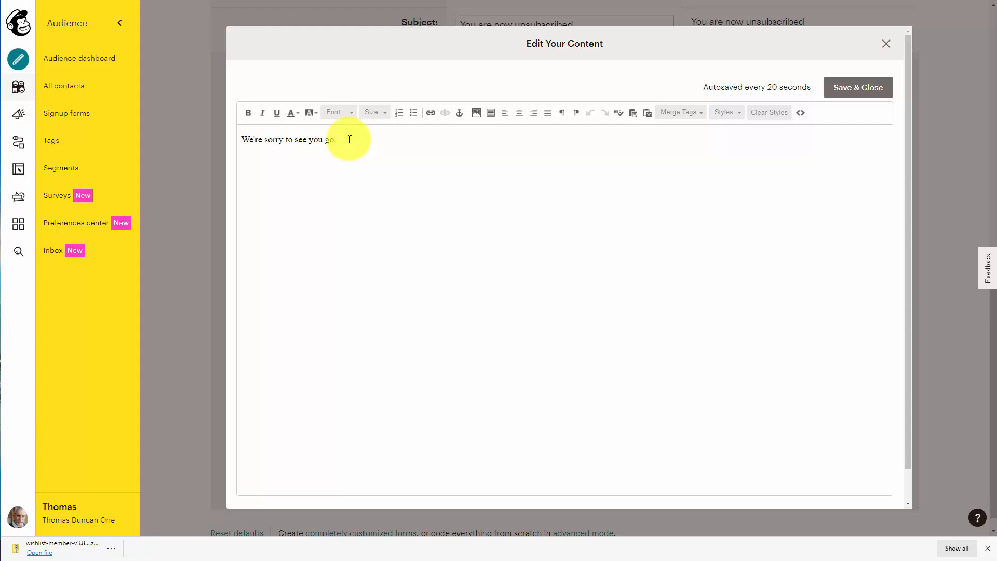
pyautogui.click(862, 92)
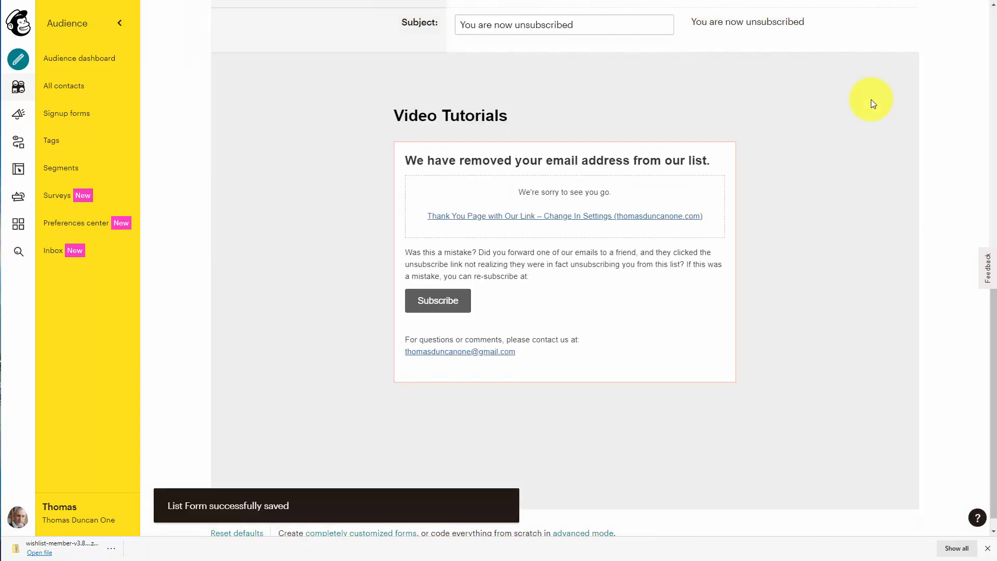
pyautogui.scroll(6, 779, 156)
pyautogui.click(490, 146)
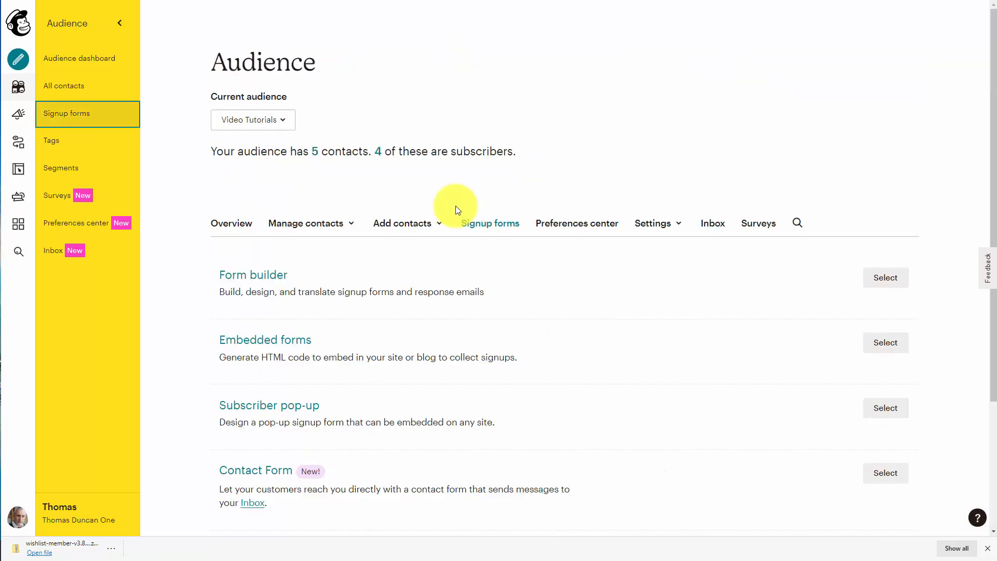